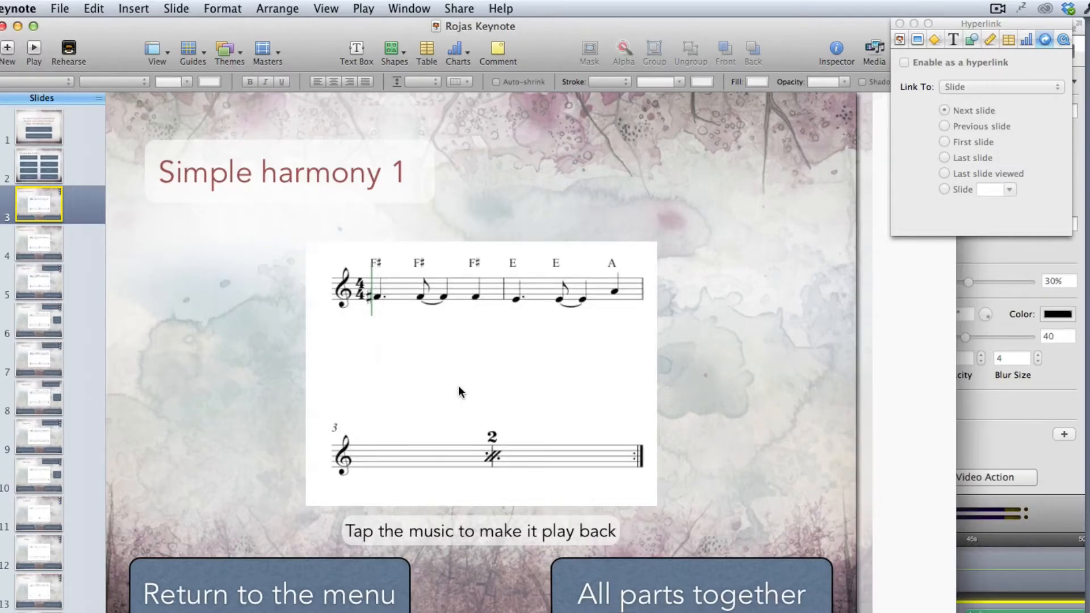
Check which slide the "Return to the menu" button on the Simple harmony 1 slide links to and view that slide
click(237, 593)
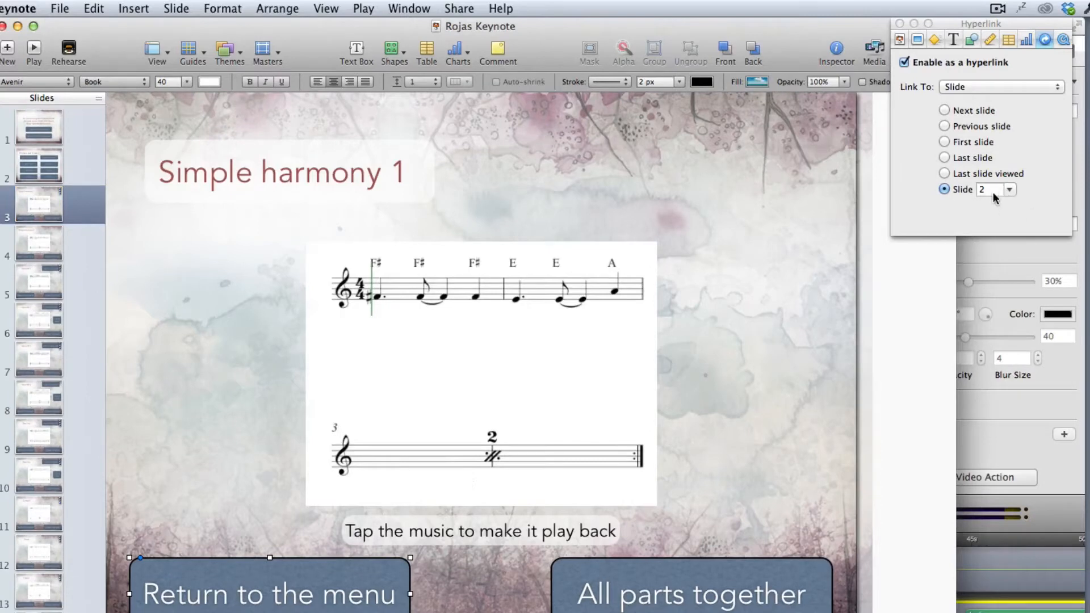
click(45, 172)
click(47, 203)
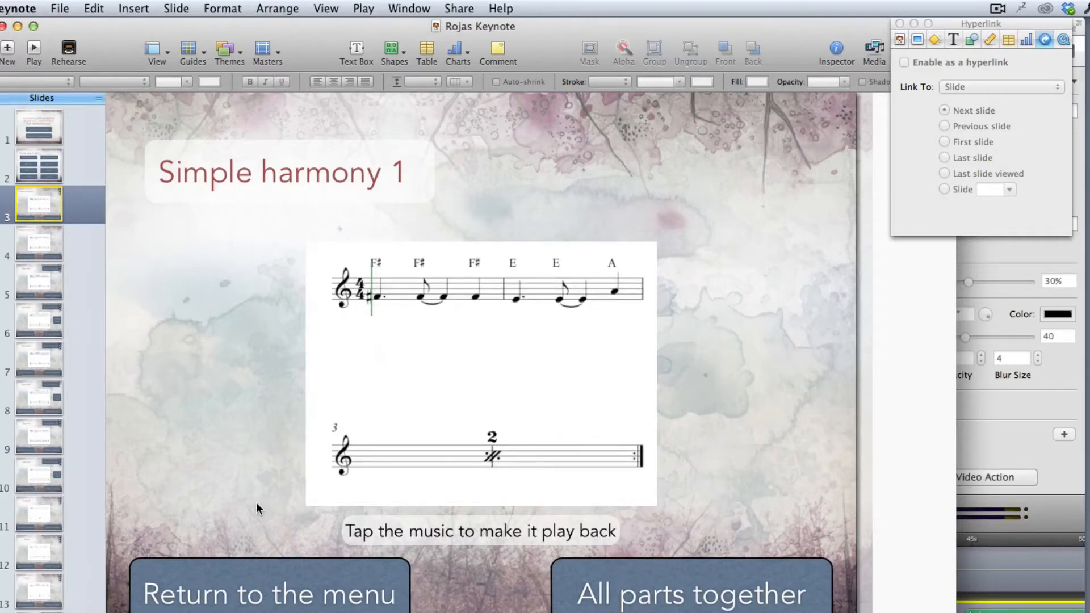
Inspect the hyperlink of the "View in Notation" button on slide 6 and compare the TAB slide with its notation version
click(31, 324)
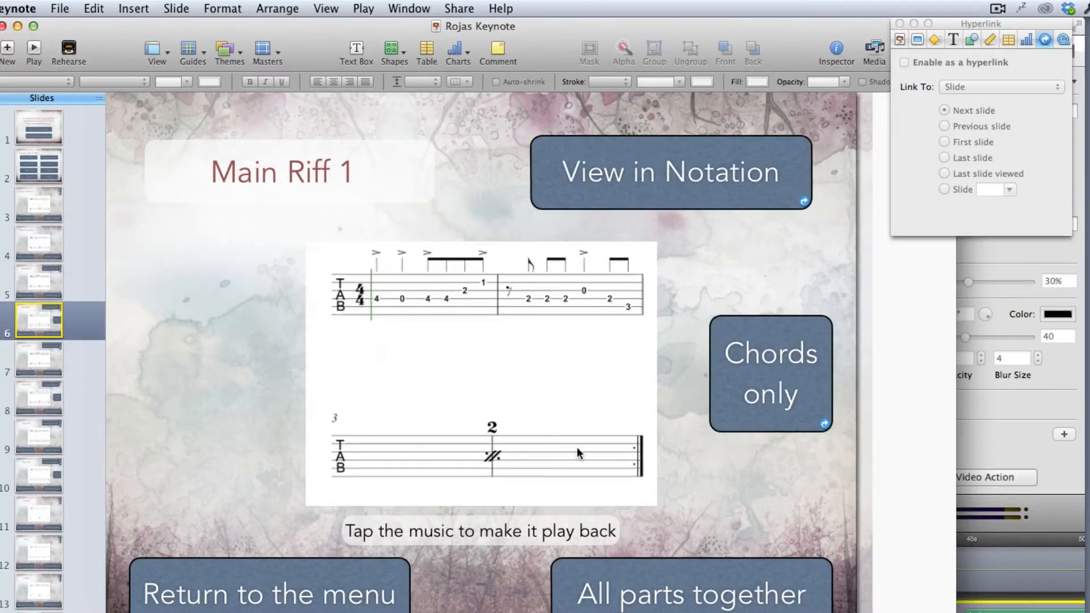
click(641, 168)
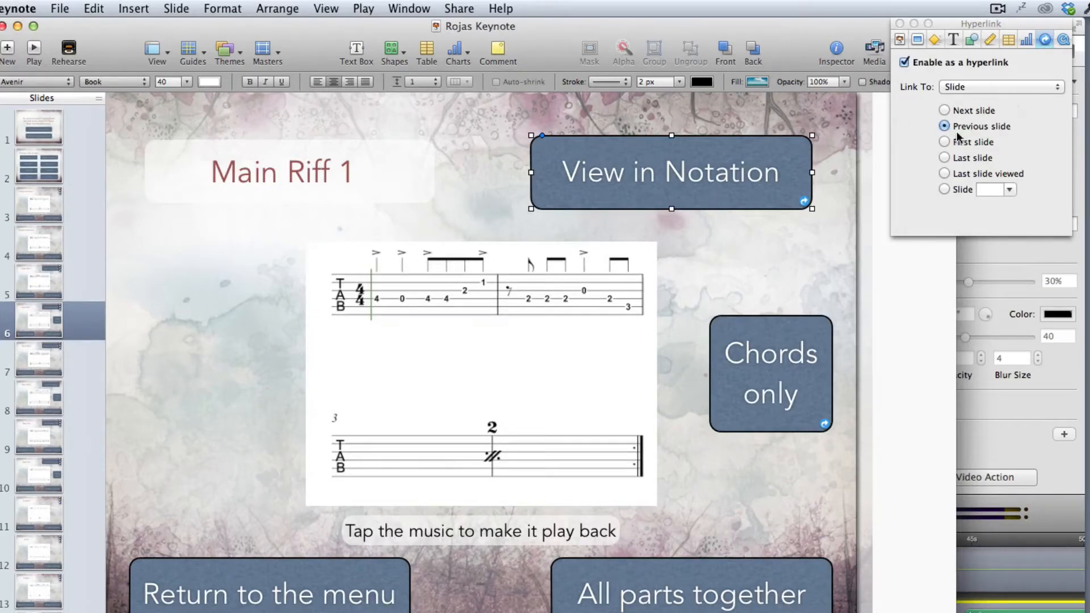
click(45, 286)
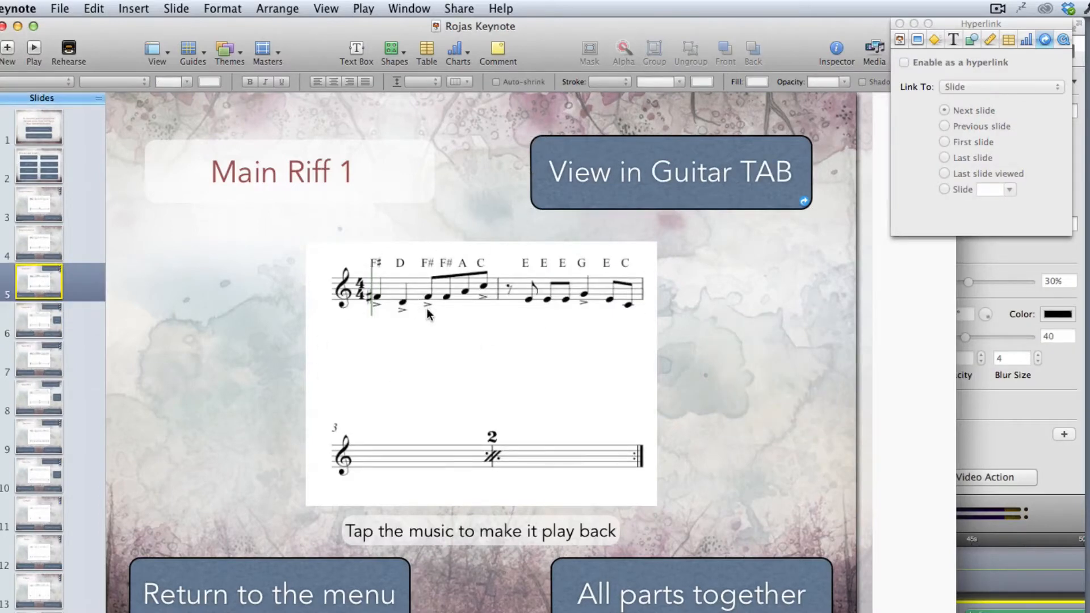
click(27, 319)
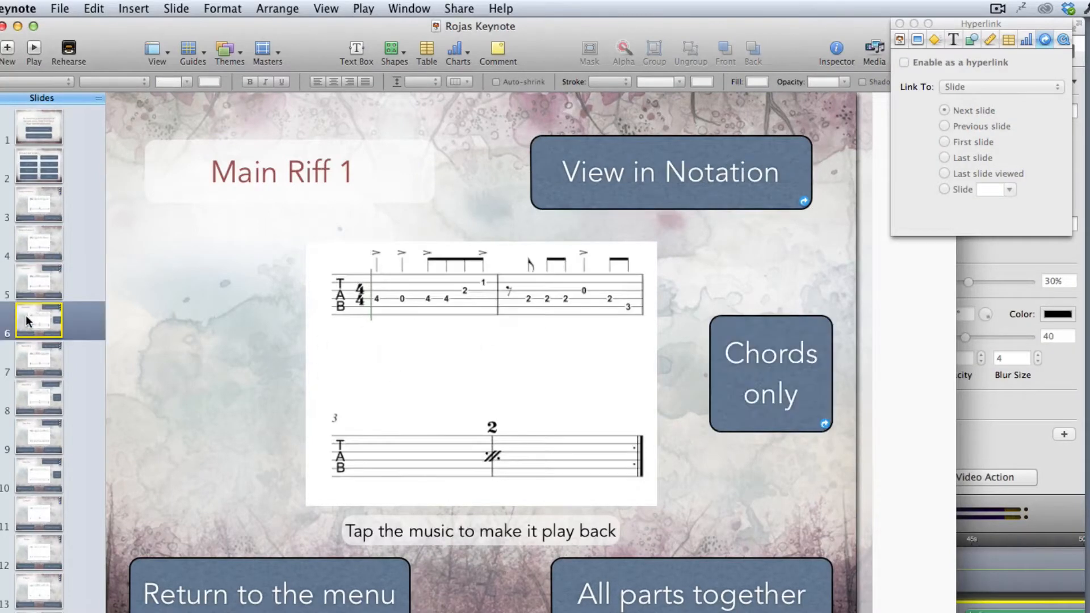
Inspect the "Chords only" button's hyperlink, view the Guitar Chords slide it targets, and return to the first slide
click(742, 404)
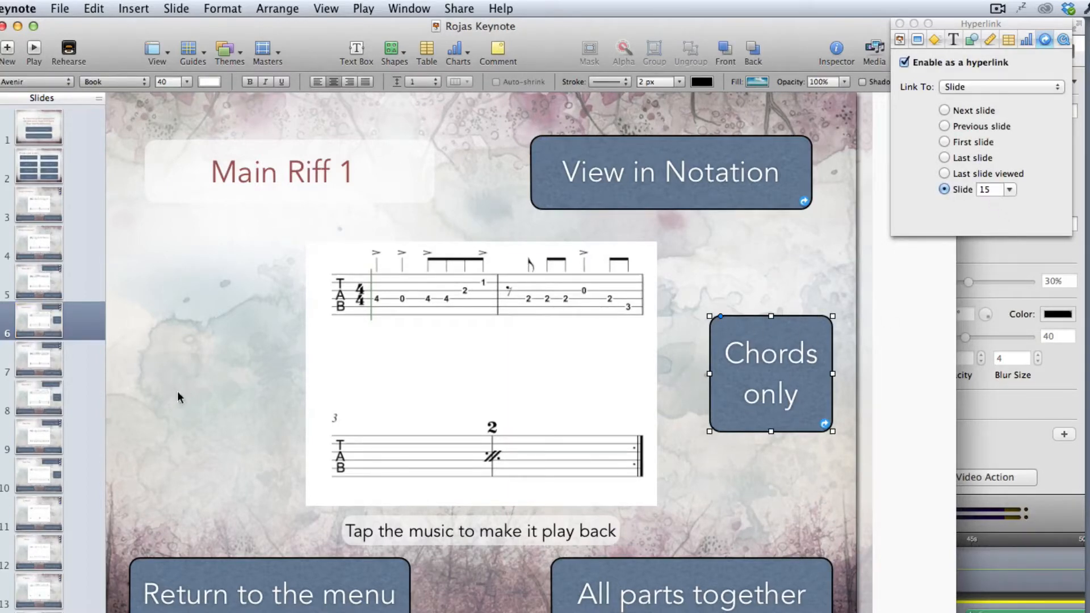
scroll(50, 491, down, 3)
click(39, 611)
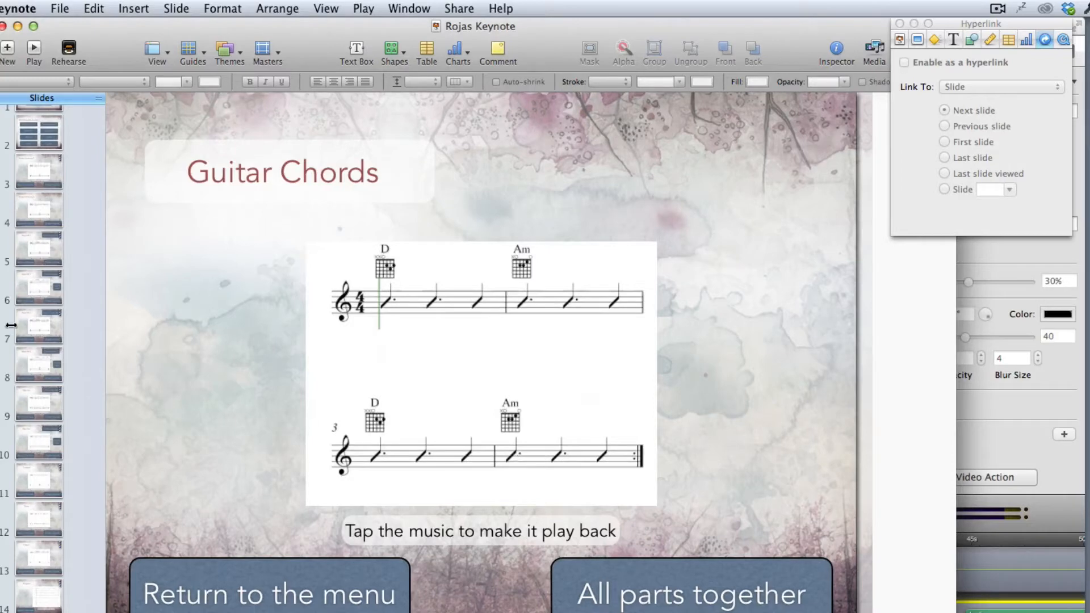
scroll(42, 278, up, 3)
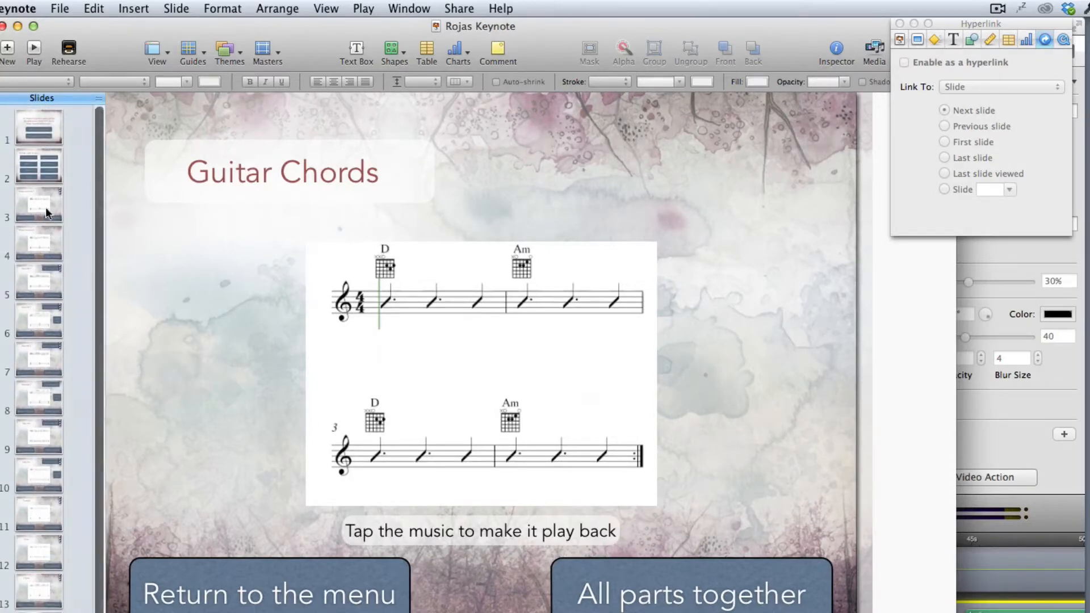
click(51, 128)
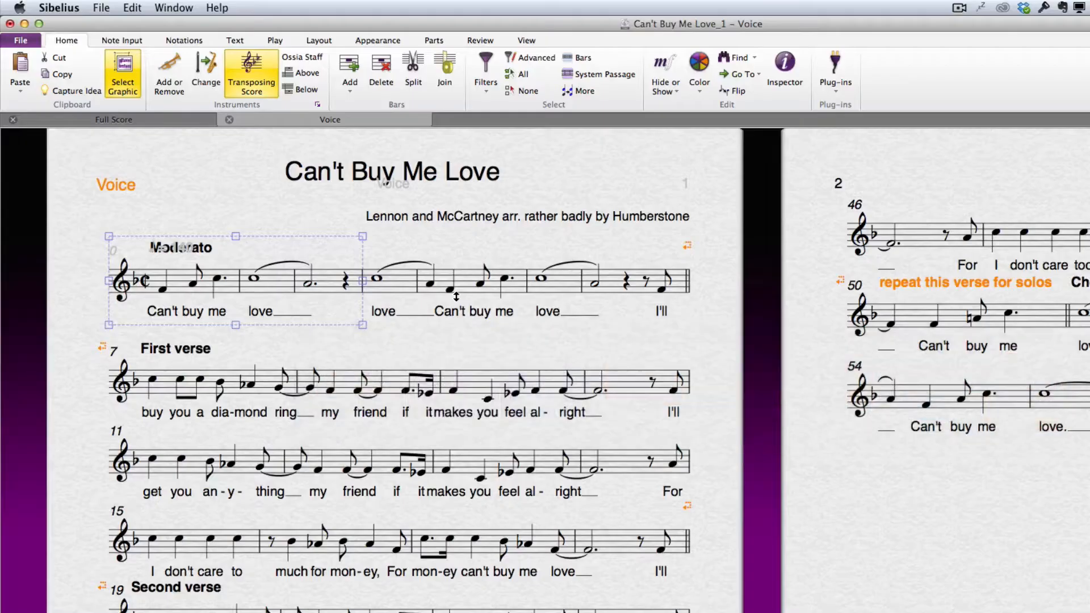
Select the Voice staff's first bar in the full score and show it in the Voice part
key(w)
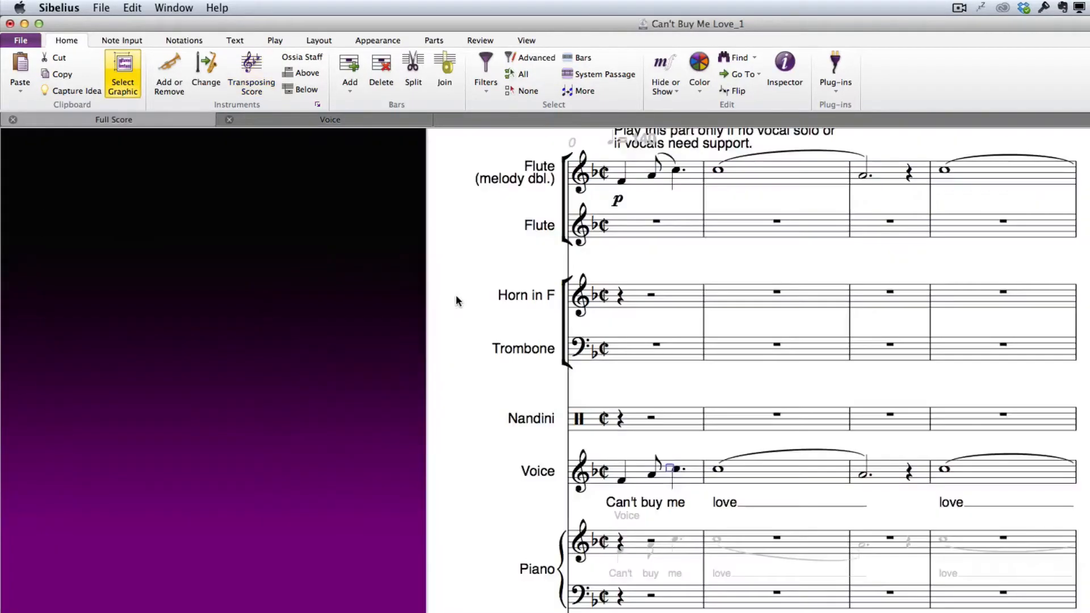
scroll(469, 369, down, 3)
scroll(469, 369, left, 2)
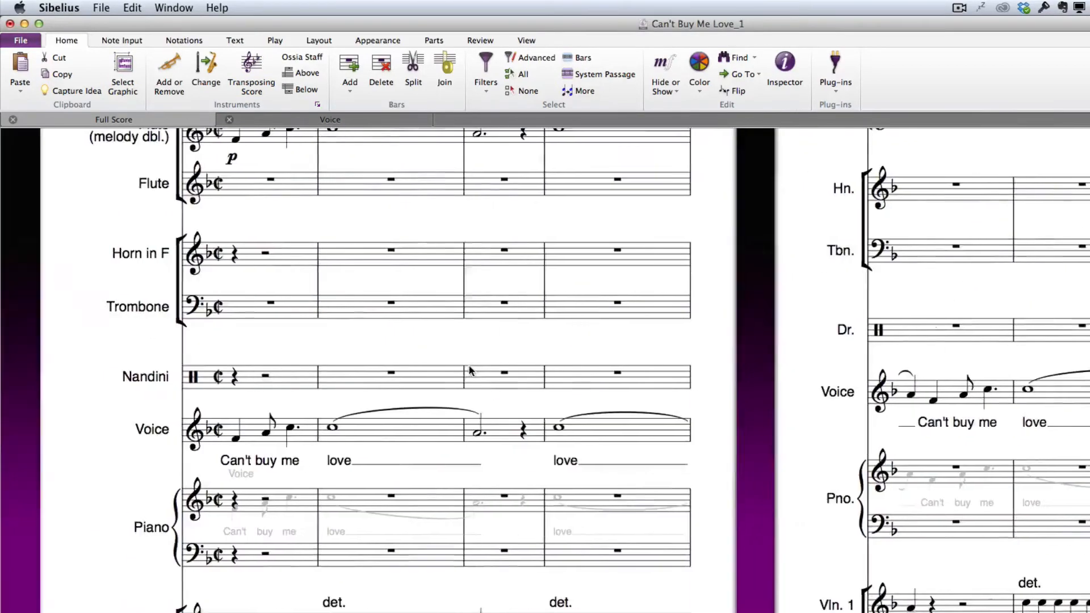
click(313, 408)
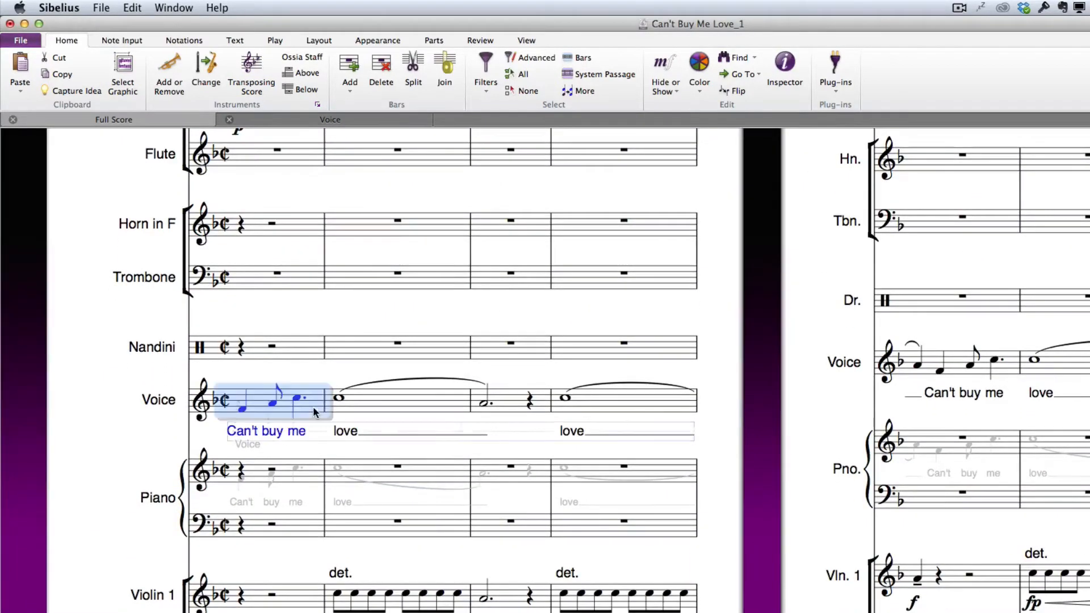
key(w)
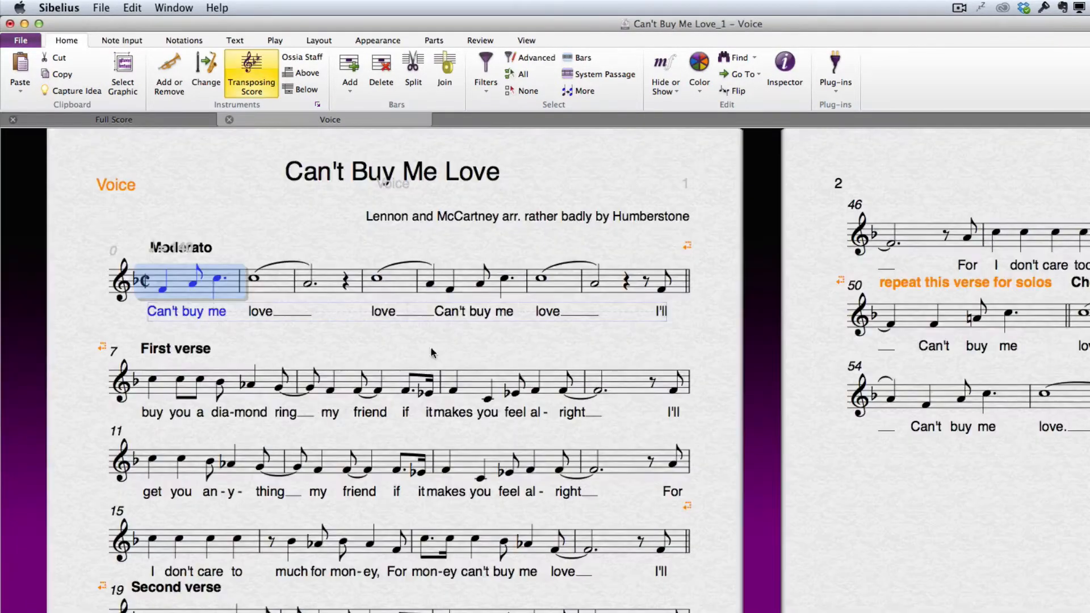
Frame the opening "Can't buy me love" phrase as a graphic selection, extending it to include the lyrics and Moderato marking
shift+click(325, 284)
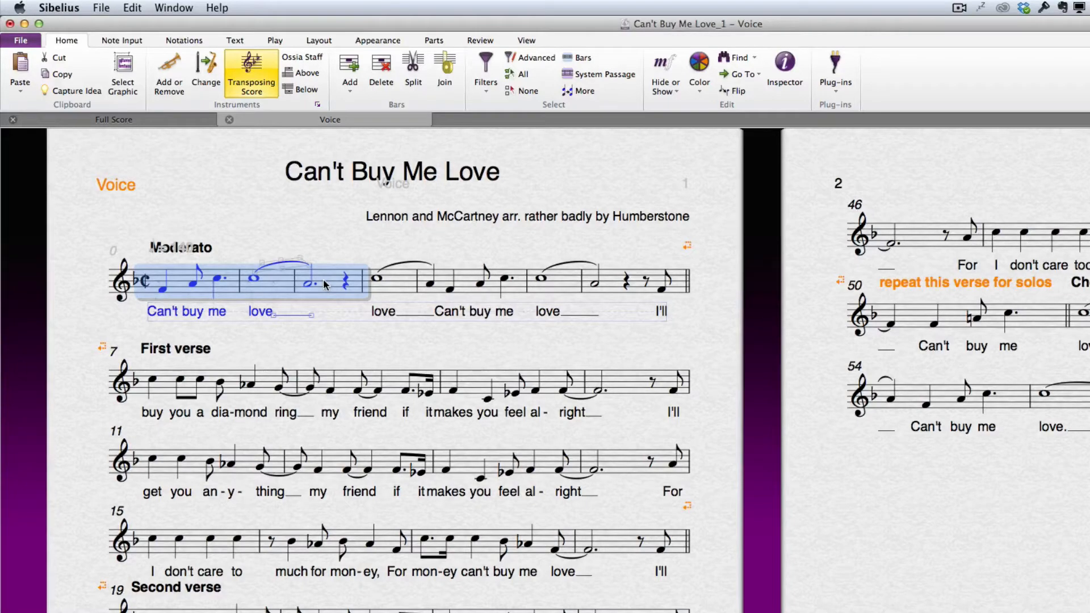
key(alt+g)
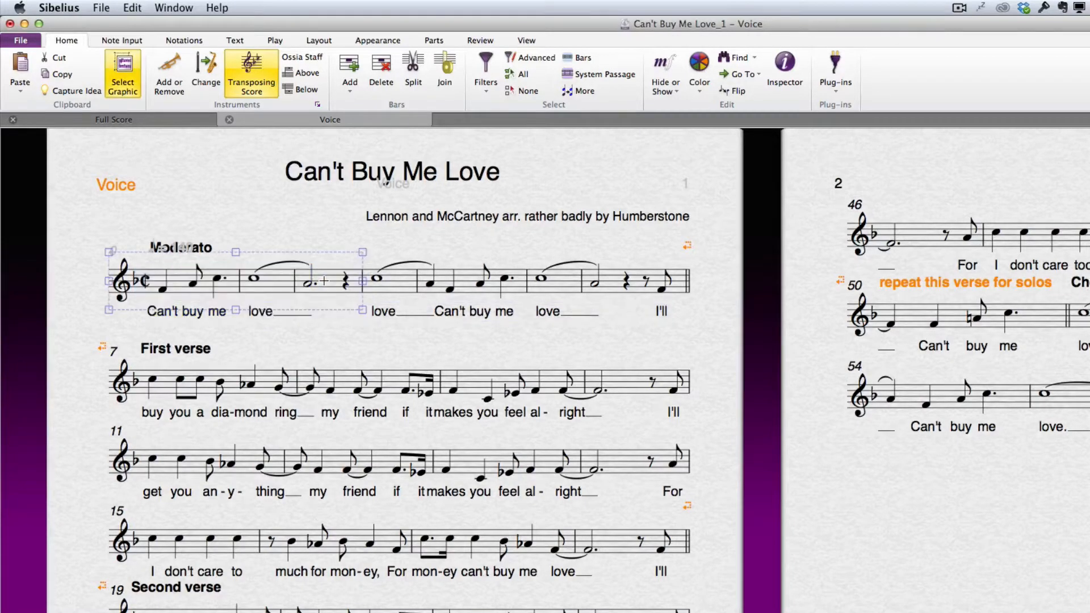
drag(235, 310, 236, 324)
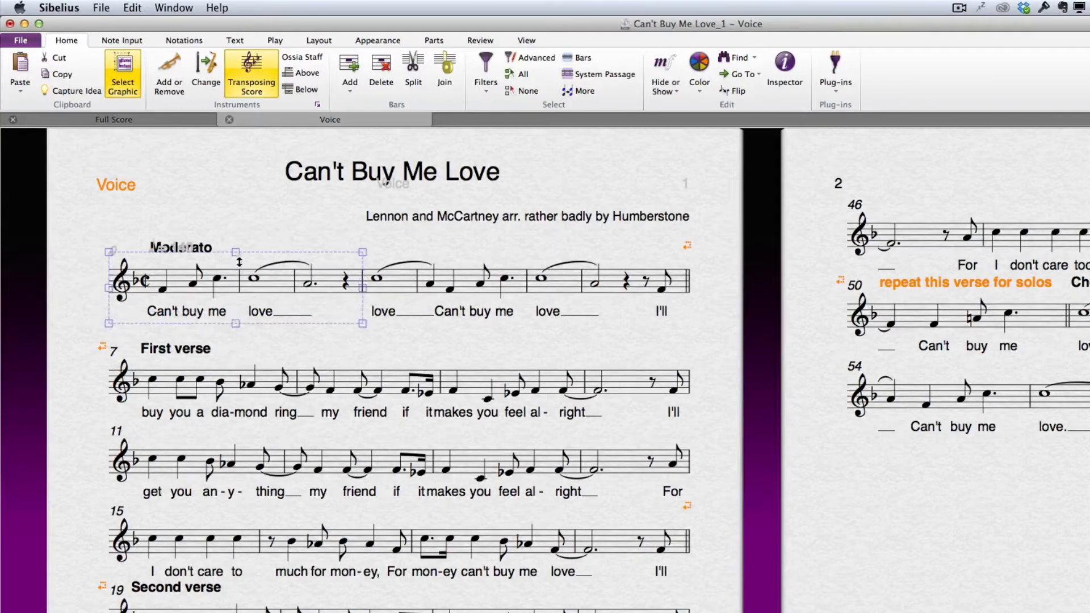
drag(237, 253, 236, 236)
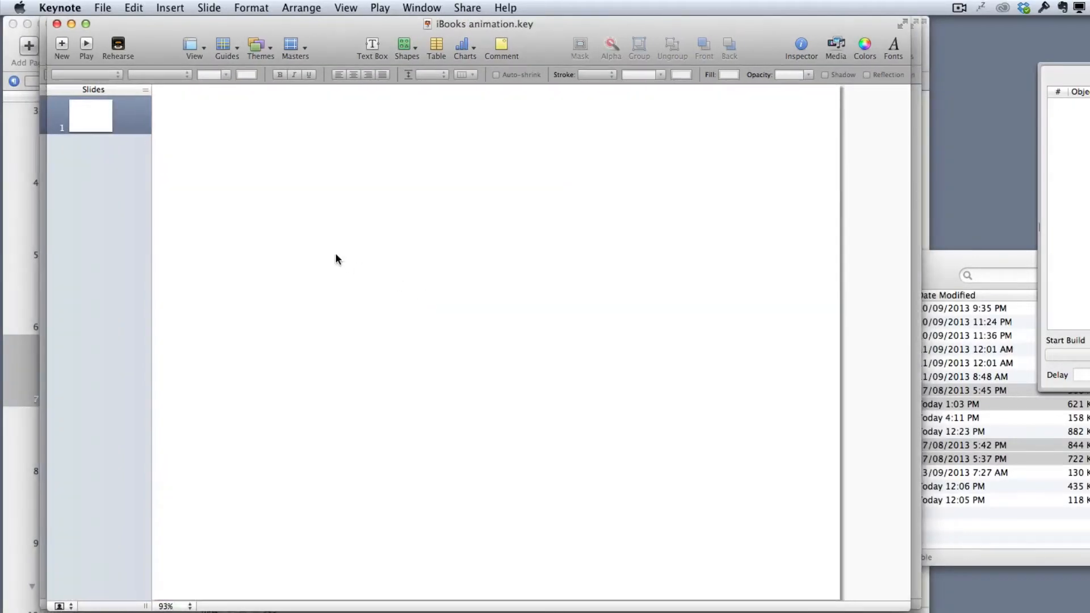
Switch to Keynote, paste the copied music excerpt onto the blank slide and position it around the middle
key(super+v)
drag(518, 371, 490, 365)
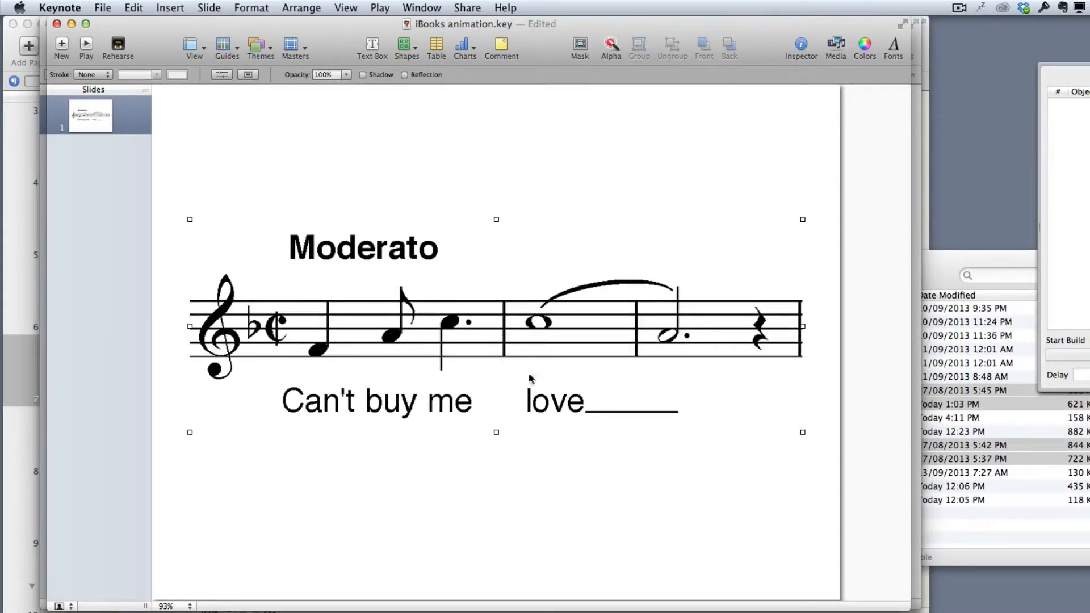
drag(531, 329, 530, 336)
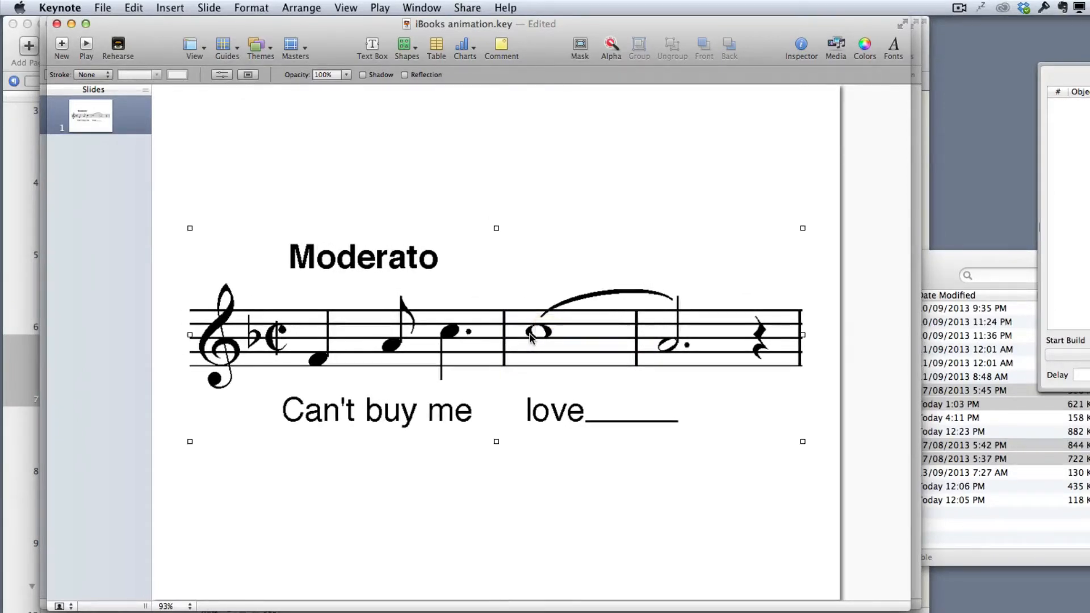
click(443, 162)
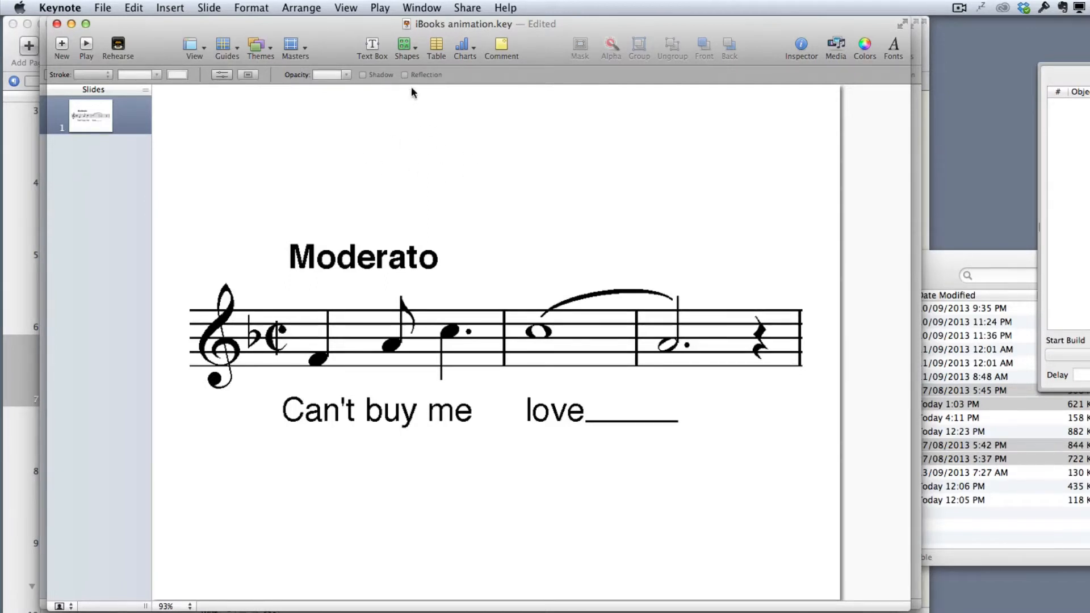
Insert a circle shape and place it above the Moderato marking
click(404, 45)
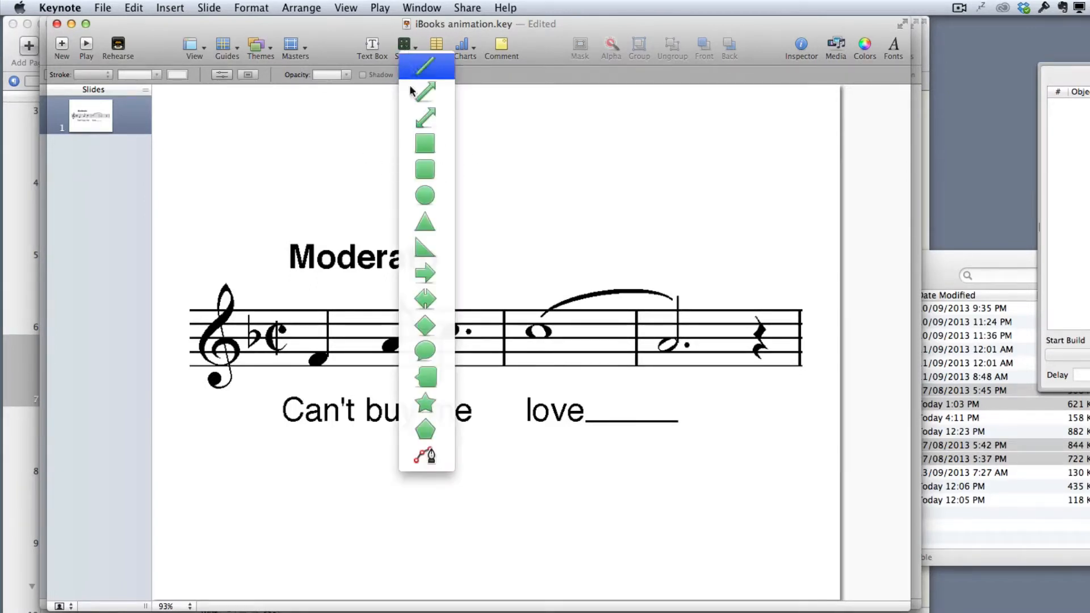
click(427, 196)
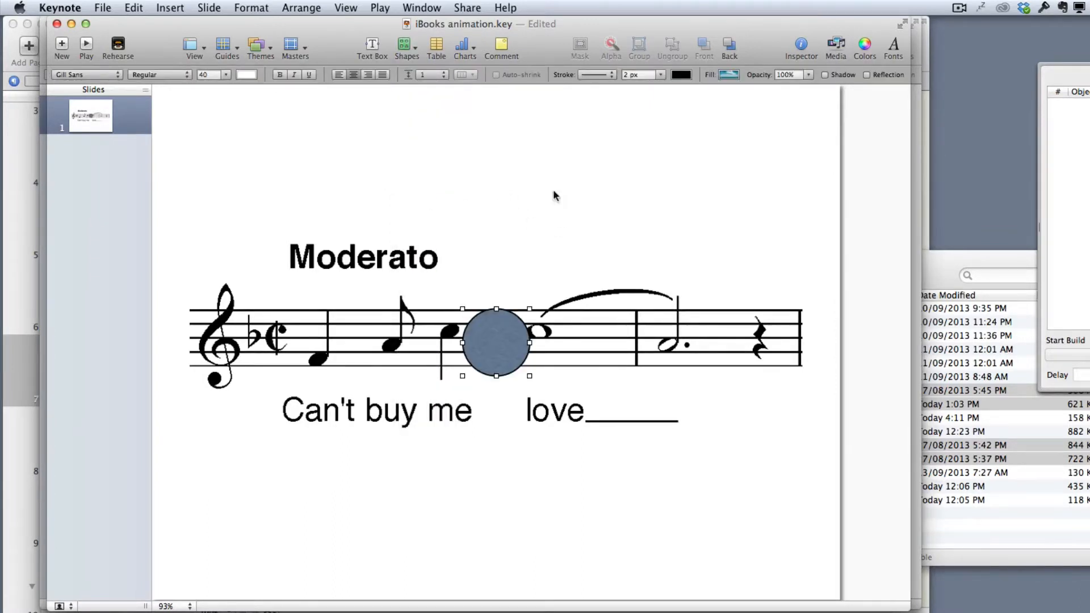
drag(499, 335, 319, 186)
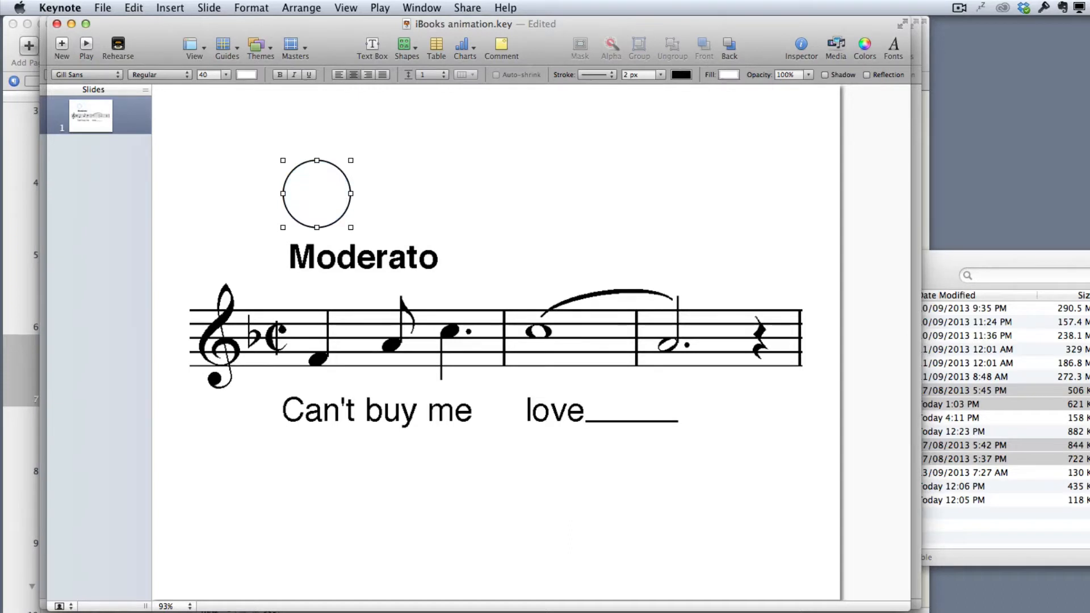
Fill the circle with Salmon and narrow it into an upright oval
key(super+shift+c)
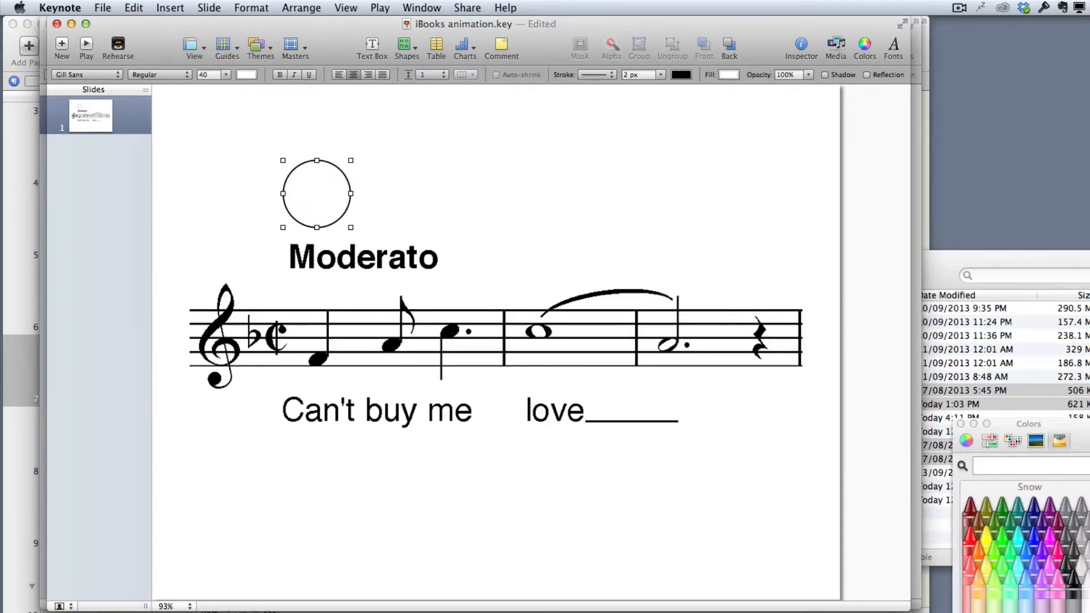
click(970, 567)
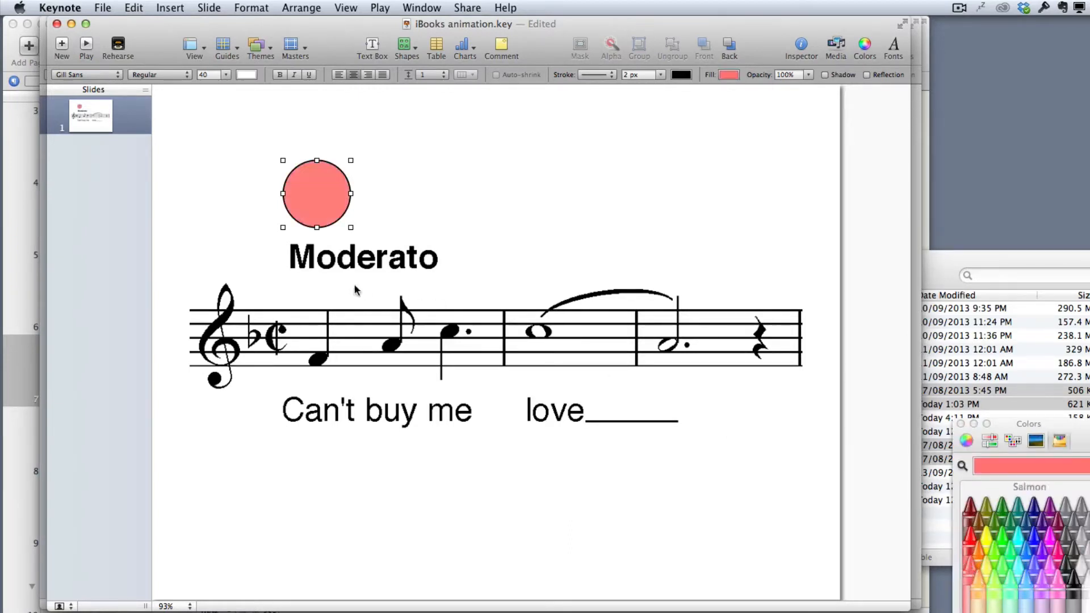
drag(351, 194, 312, 203)
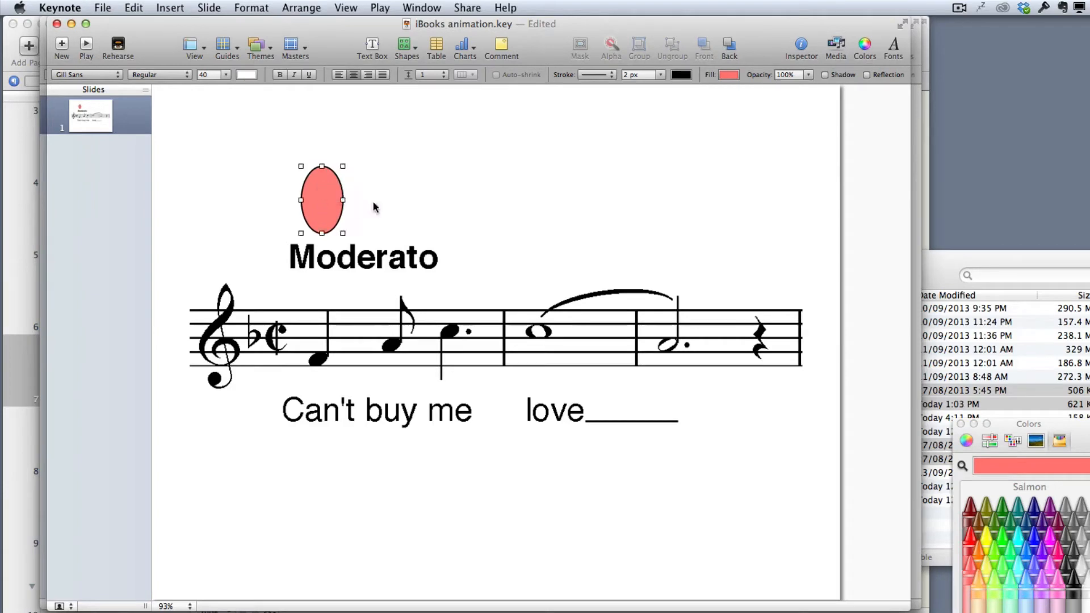
click(400, 208)
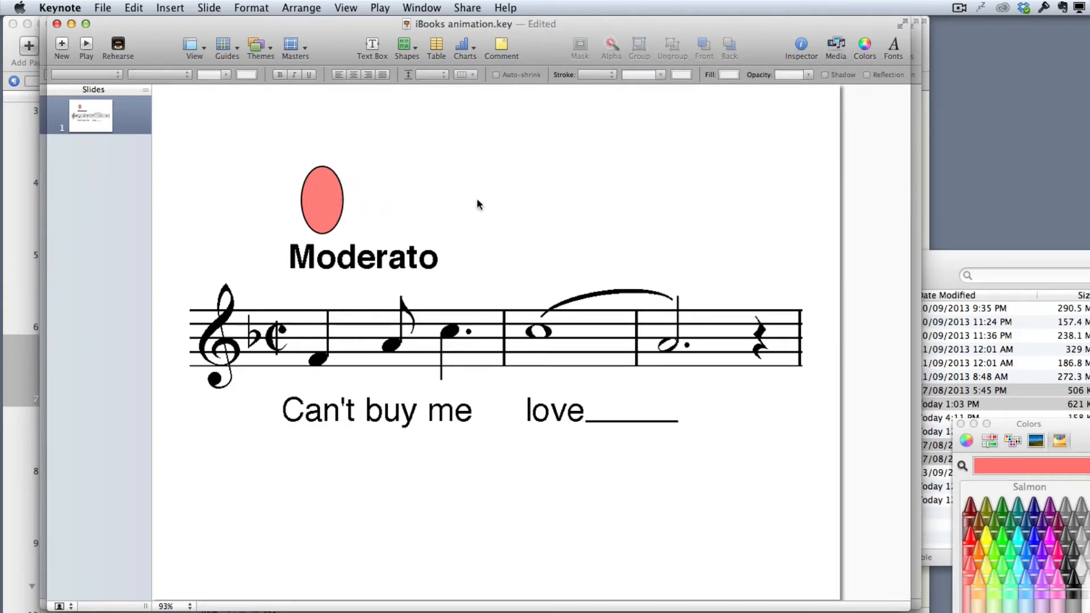
Apply a Bouncy build-in effect to the salmon oval and play the slideshow to preview the animation
click(339, 205)
drag(1089, 36, 929, 23)
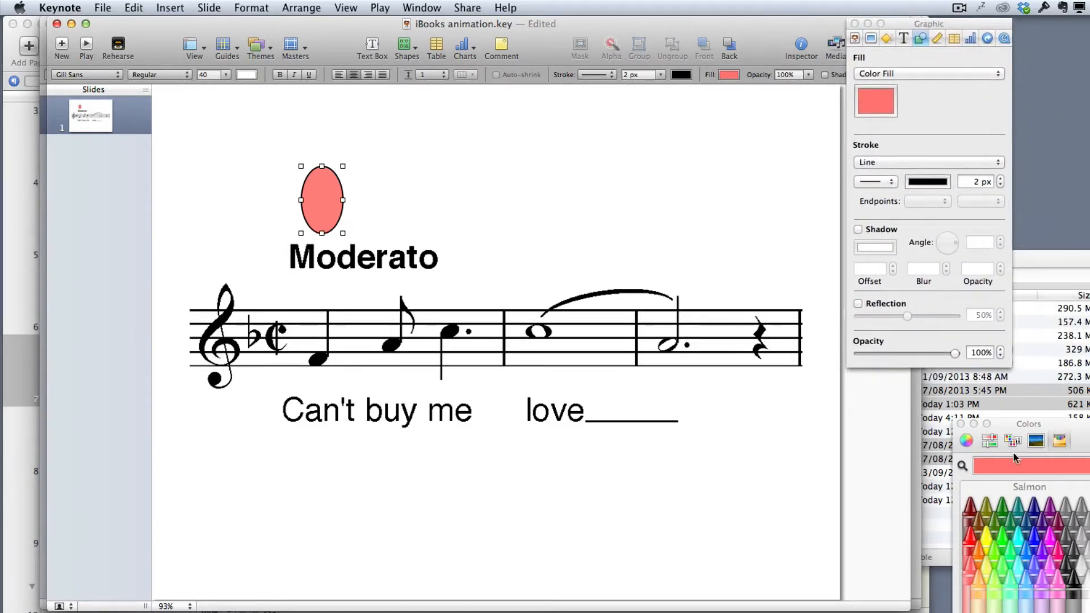
click(961, 424)
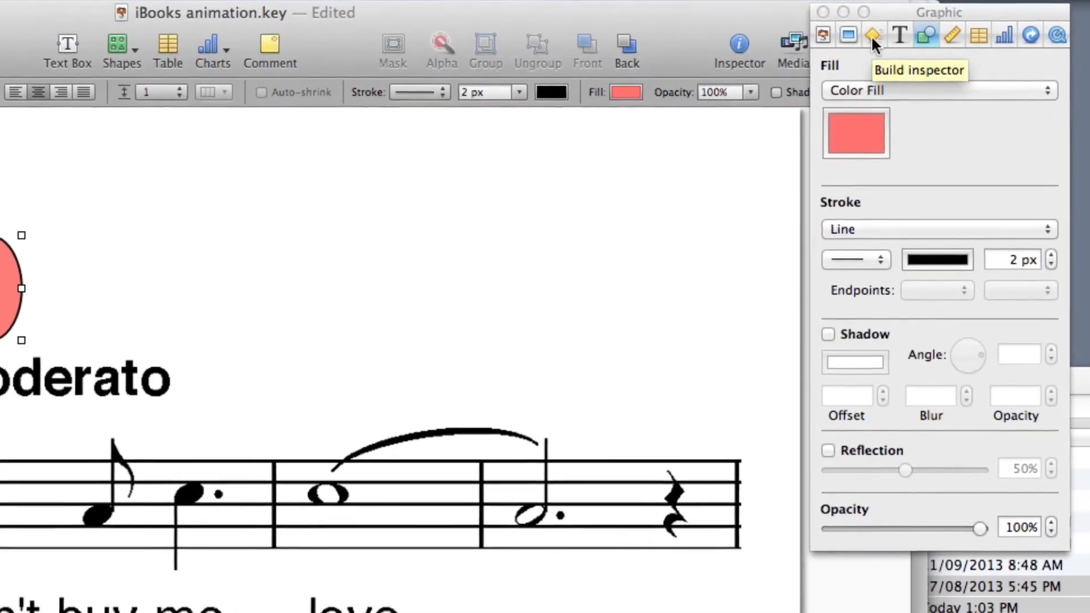
click(871, 35)
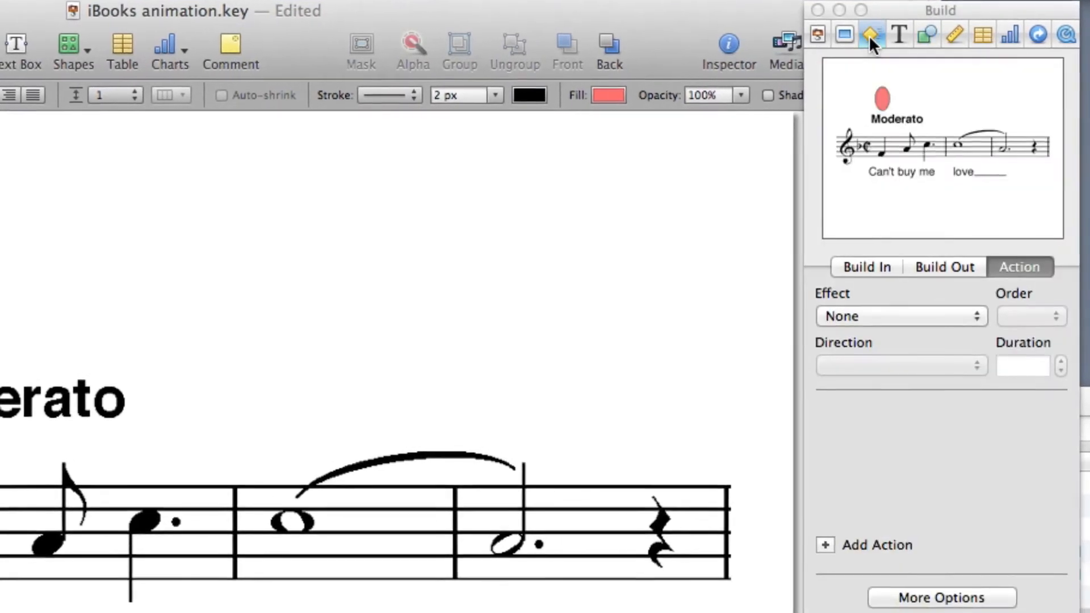
click(871, 262)
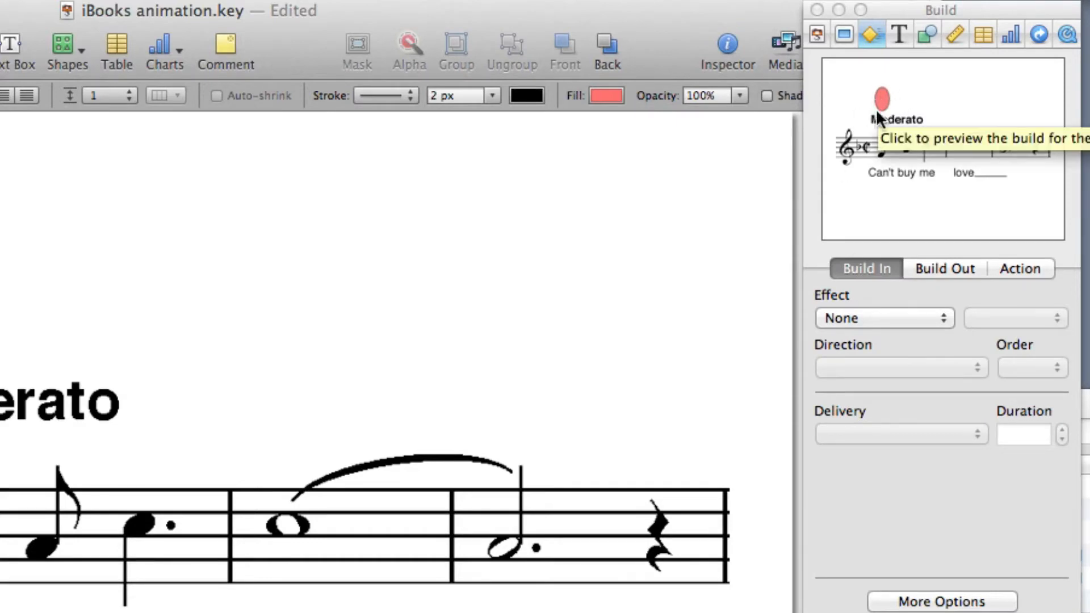
click(863, 317)
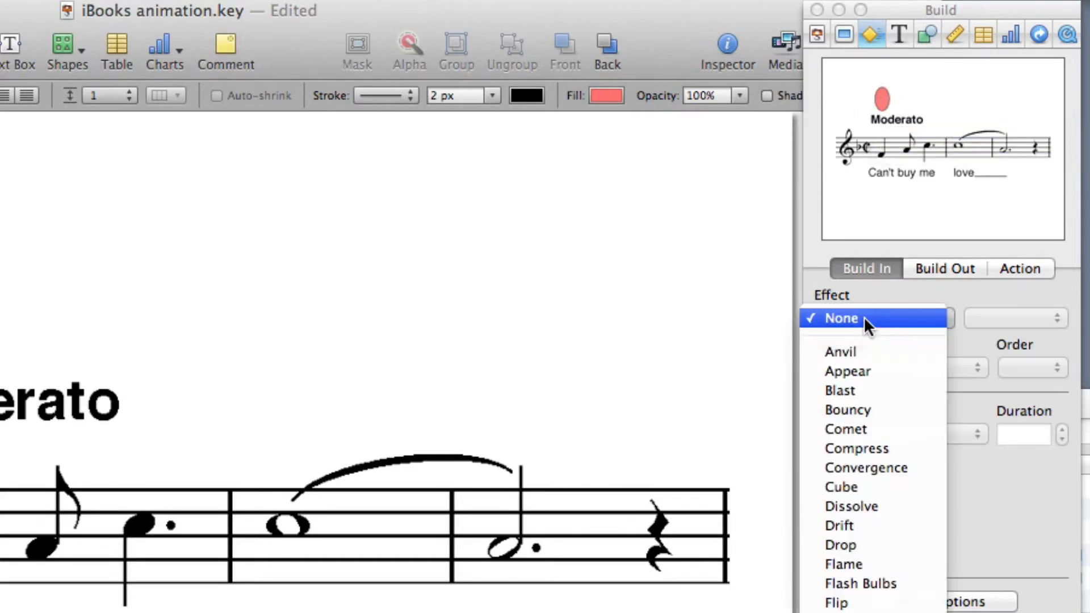
click(866, 409)
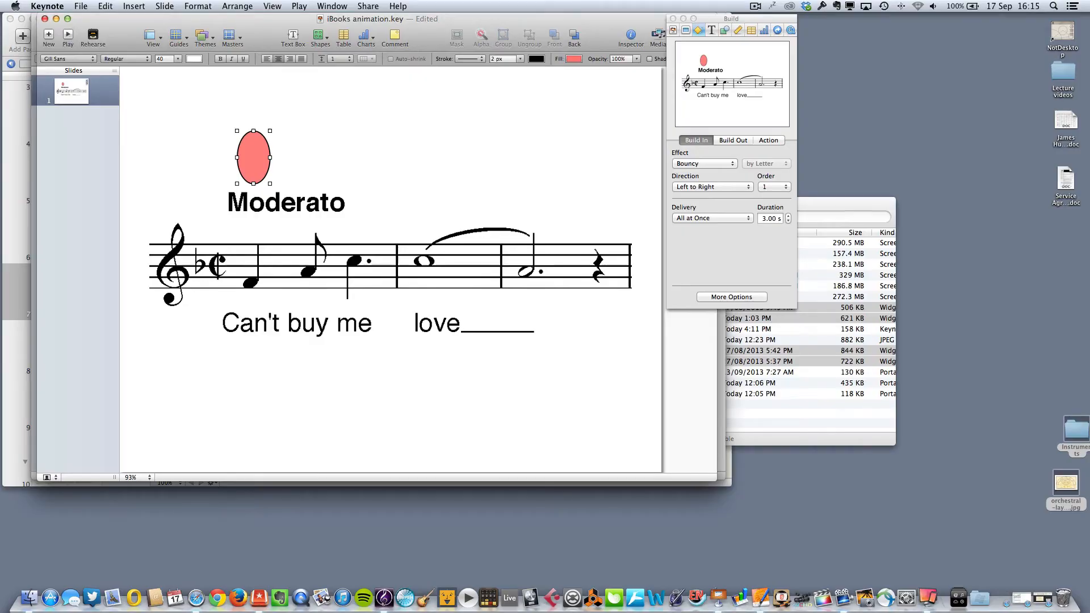
key(alt+super+p)
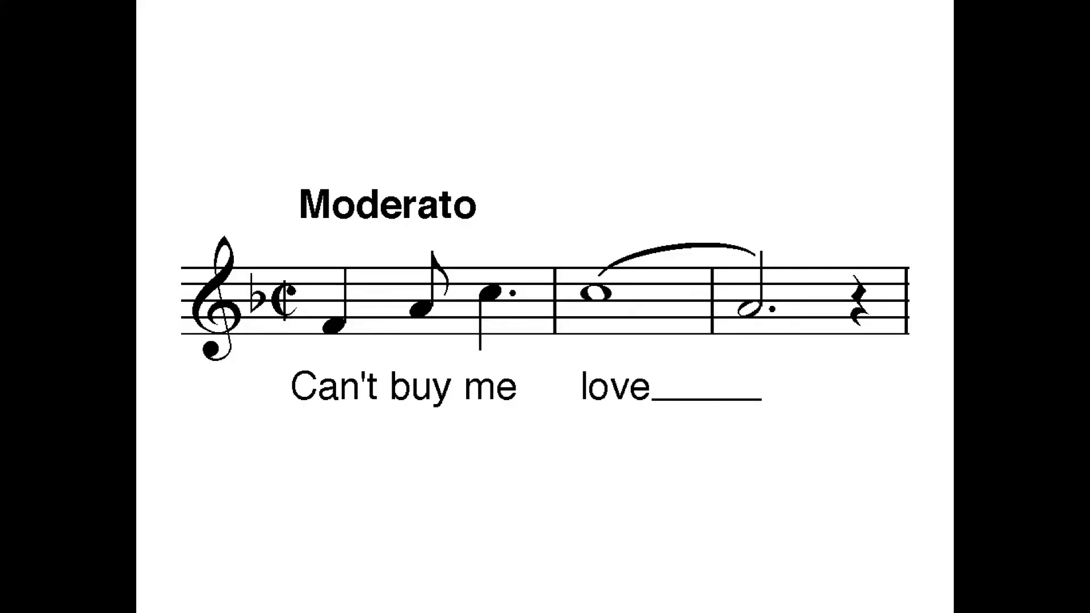
Preview the salmon oval's Bouncy build-in in the slideshow and return to editing
key(space)
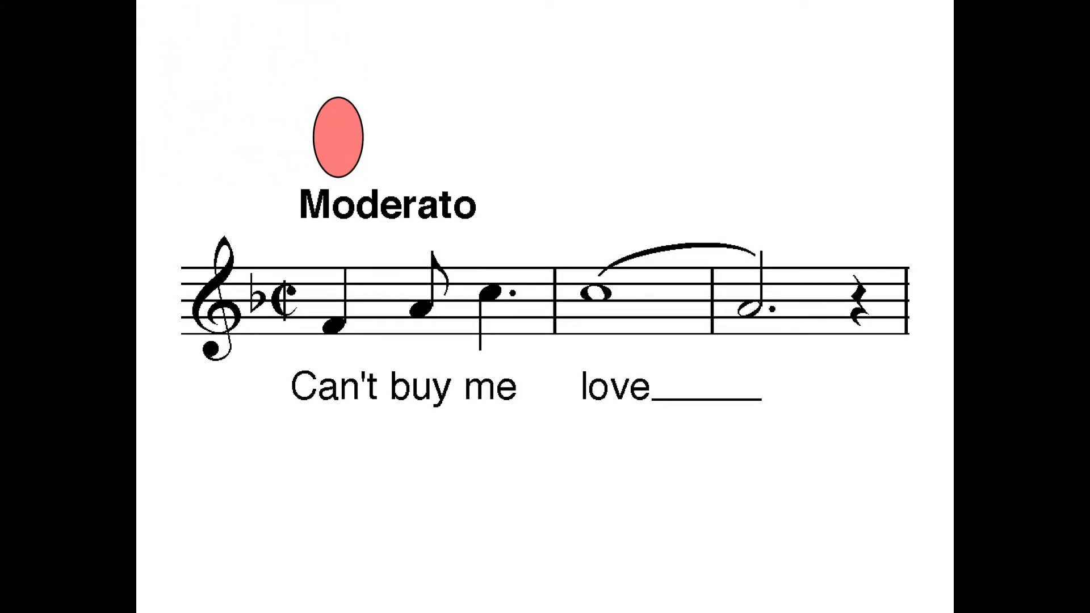
key(Escape)
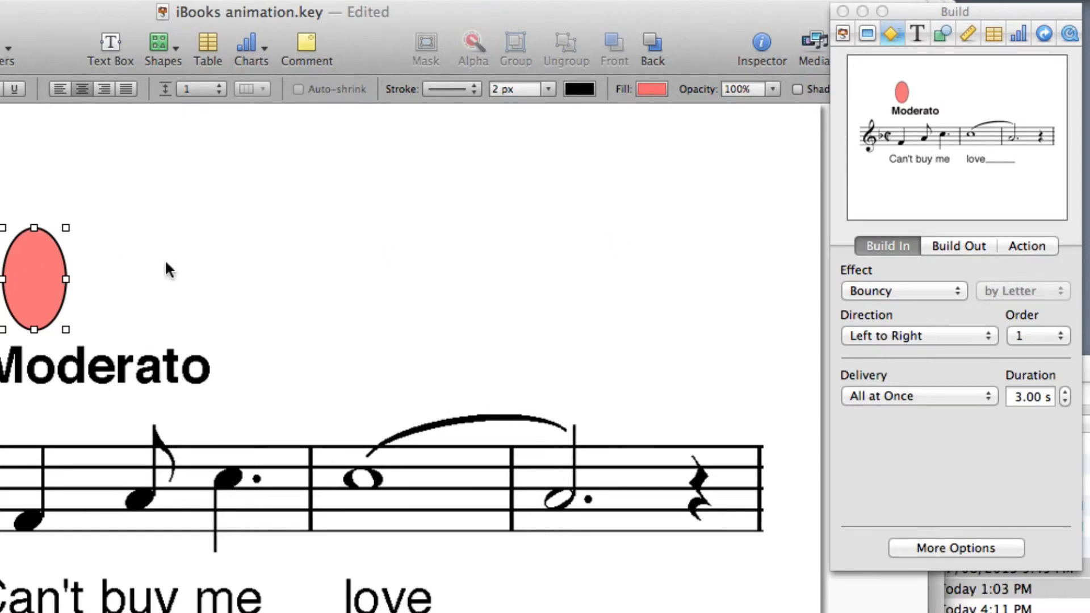
Add a Move action to the salmon oval and place its end point above the second note
click(1028, 246)
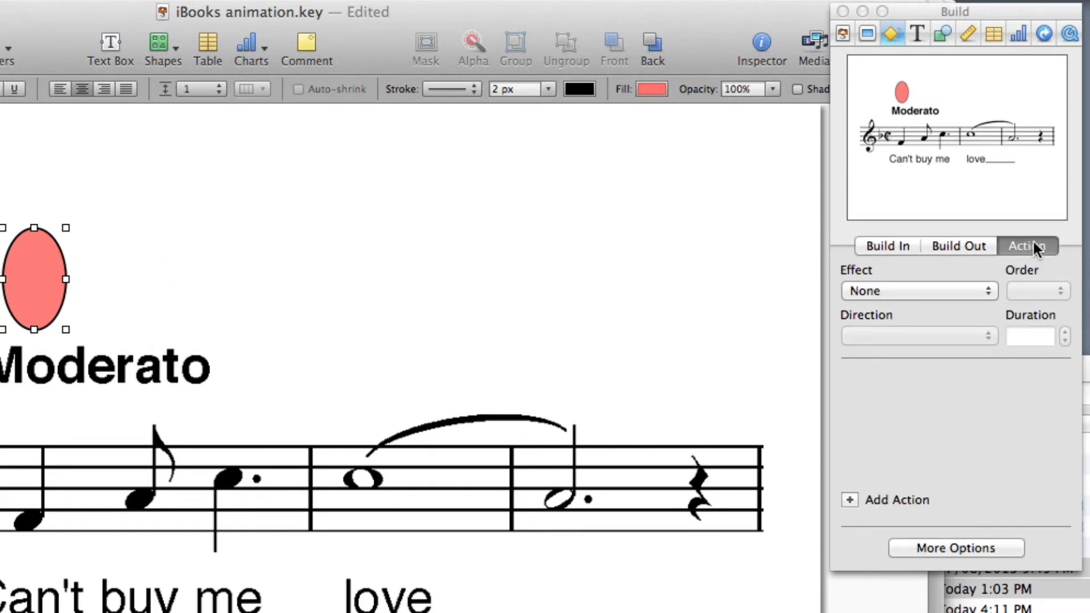
click(928, 289)
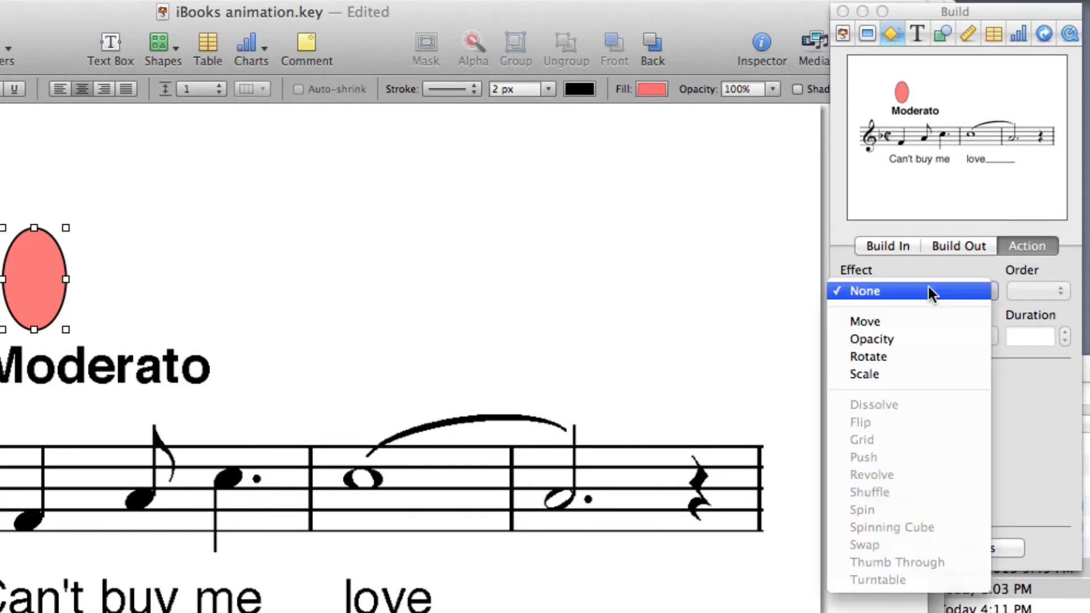
click(867, 320)
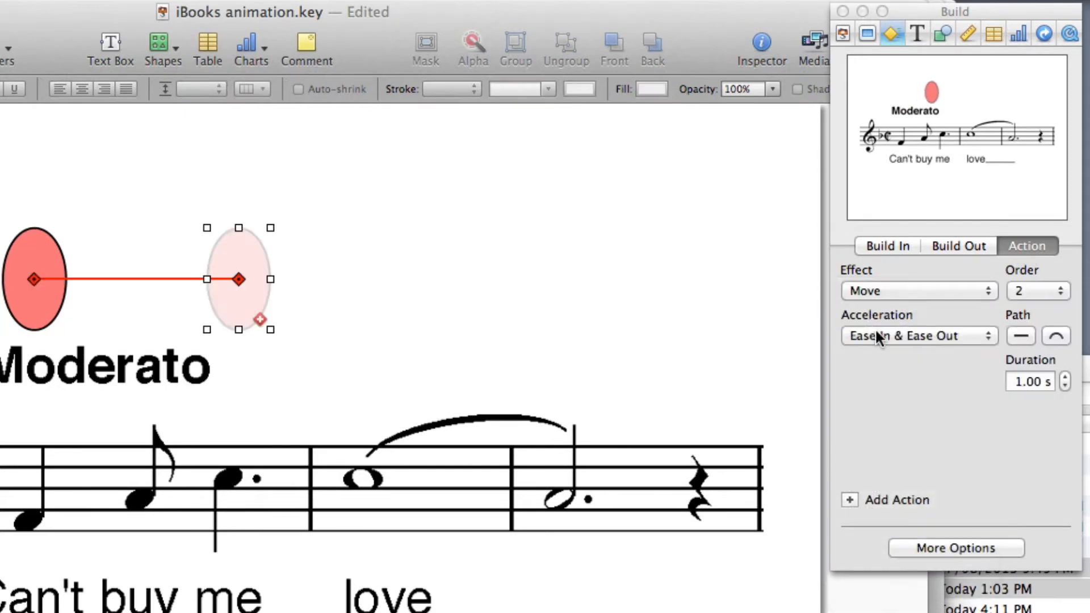
click(877, 334)
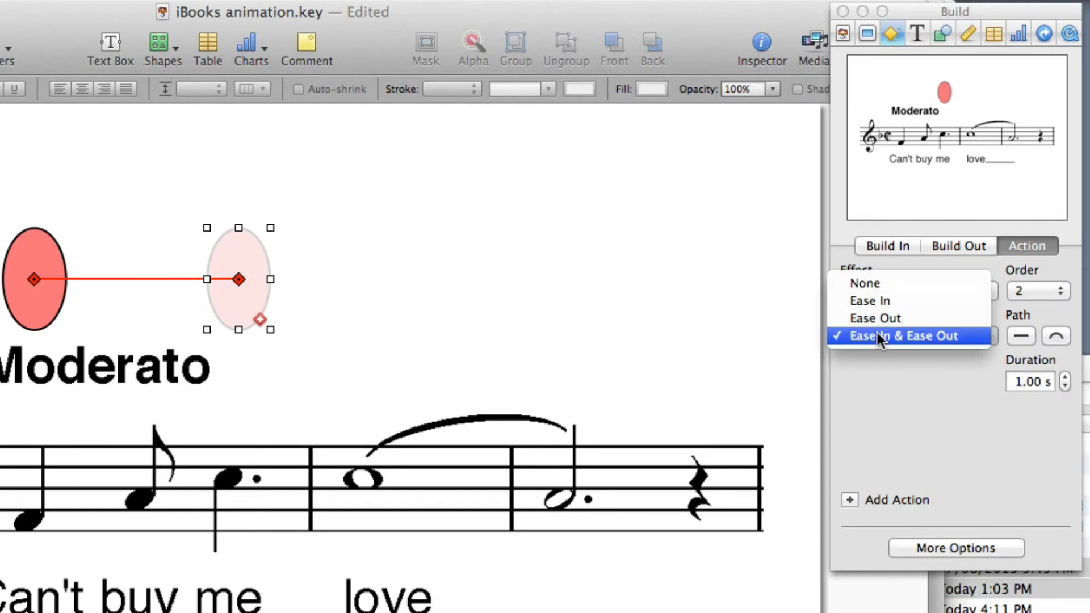
click(881, 415)
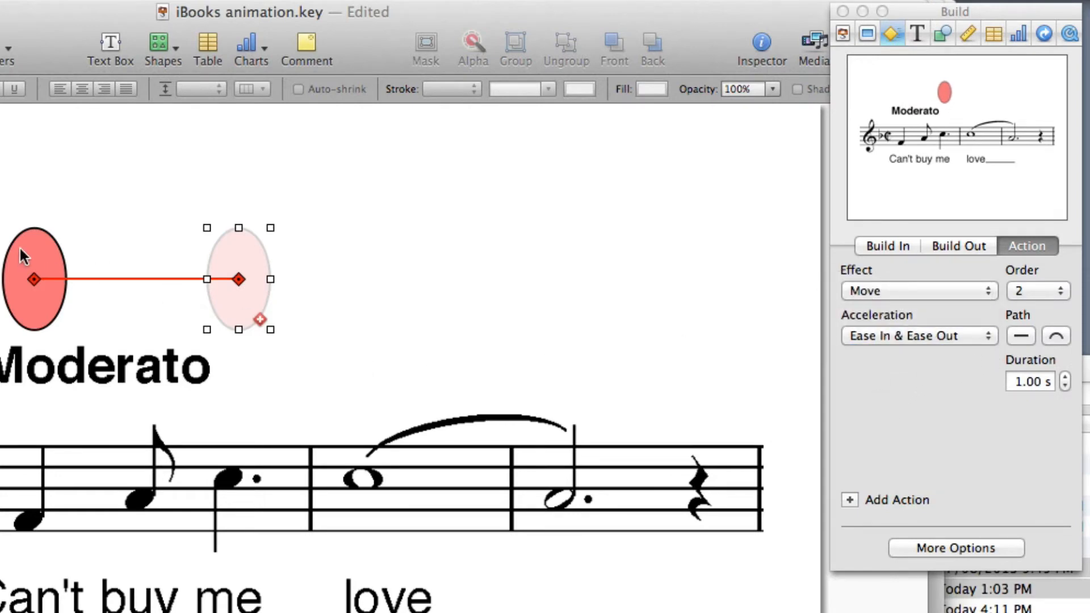
drag(247, 256, 158, 260)
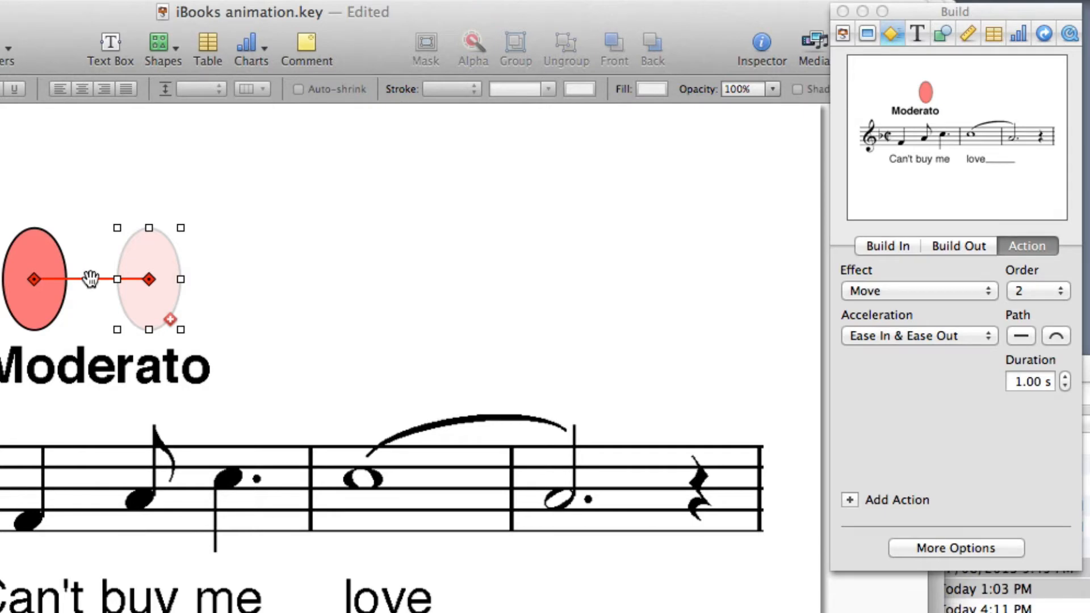
Give the oval's first move a curved path and flatten its arc slightly
click(1056, 336)
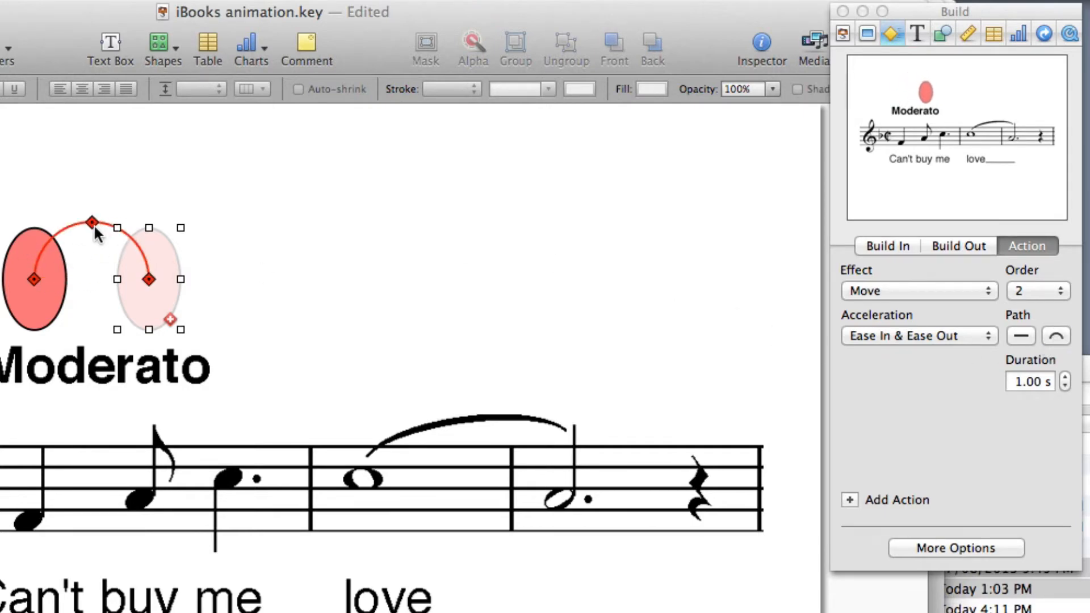
drag(91, 223, 92, 240)
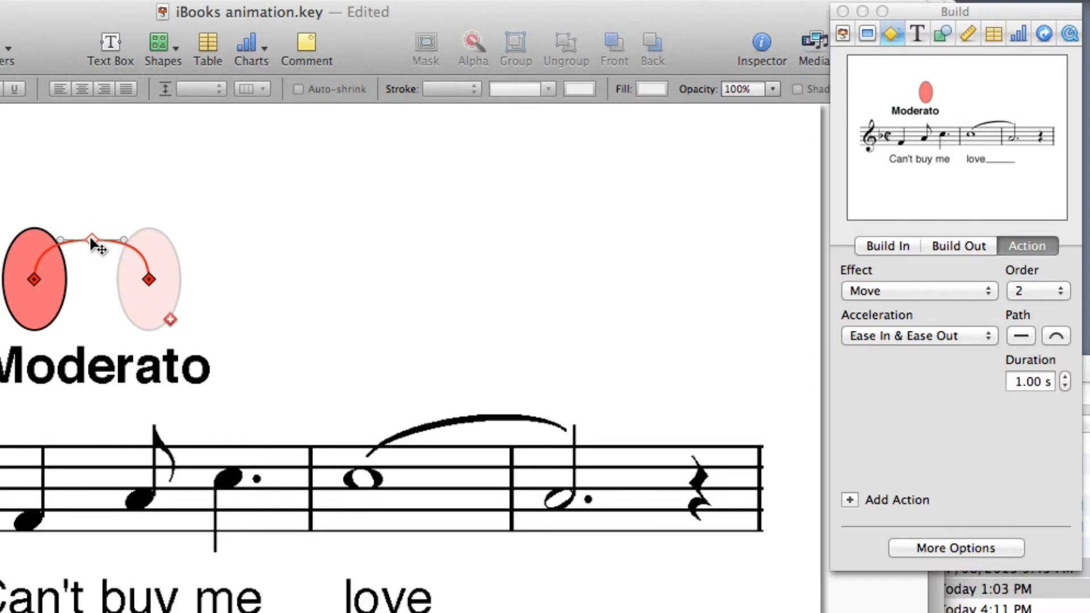
click(172, 264)
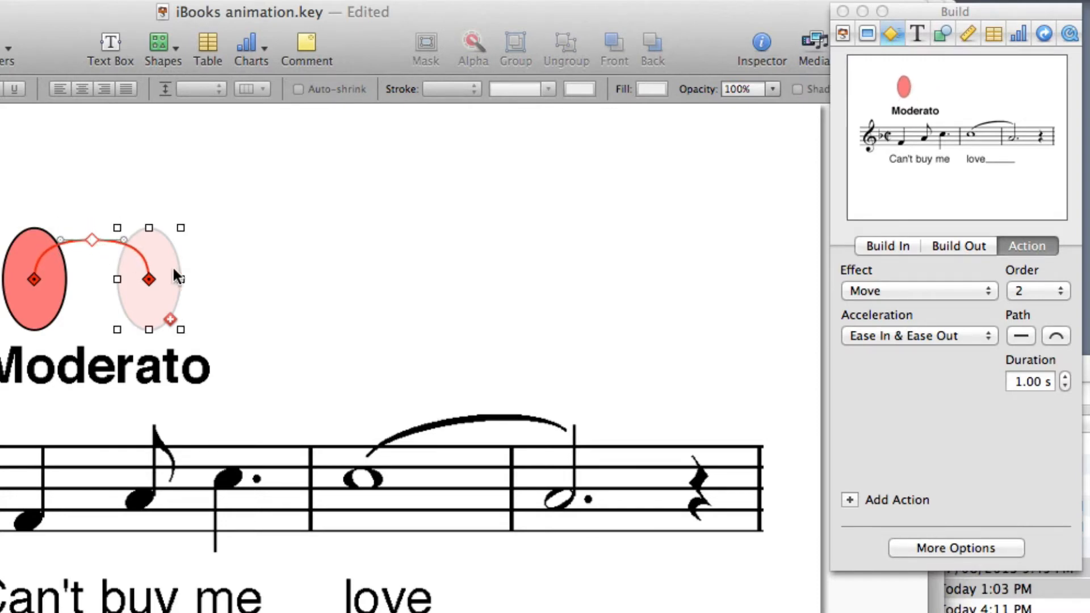
Add a second Move action ending above the third note and give it a curved path
click(171, 319)
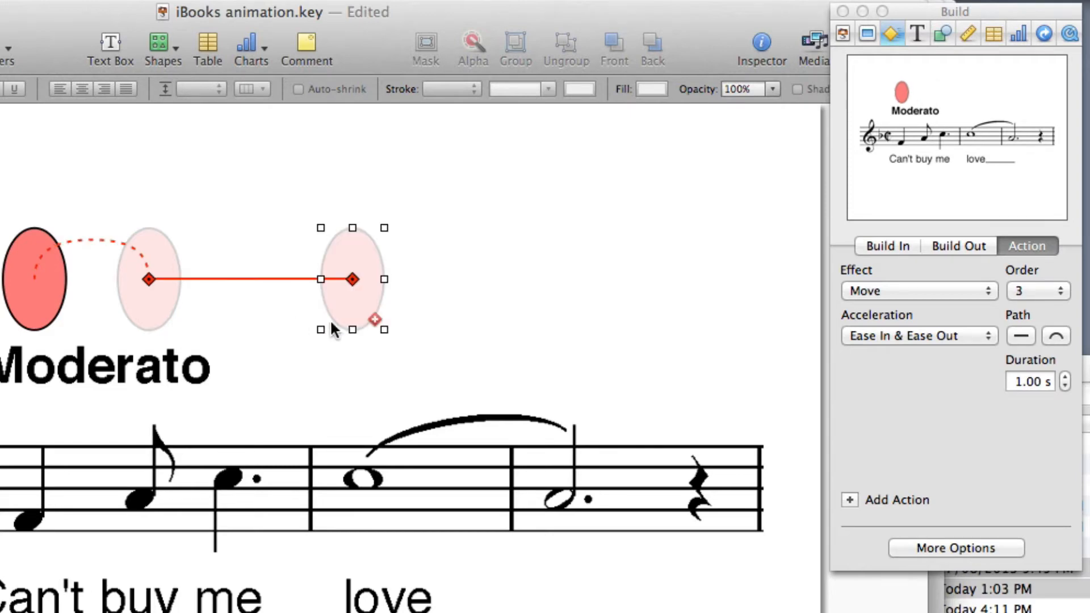
drag(359, 259, 239, 260)
click(1056, 335)
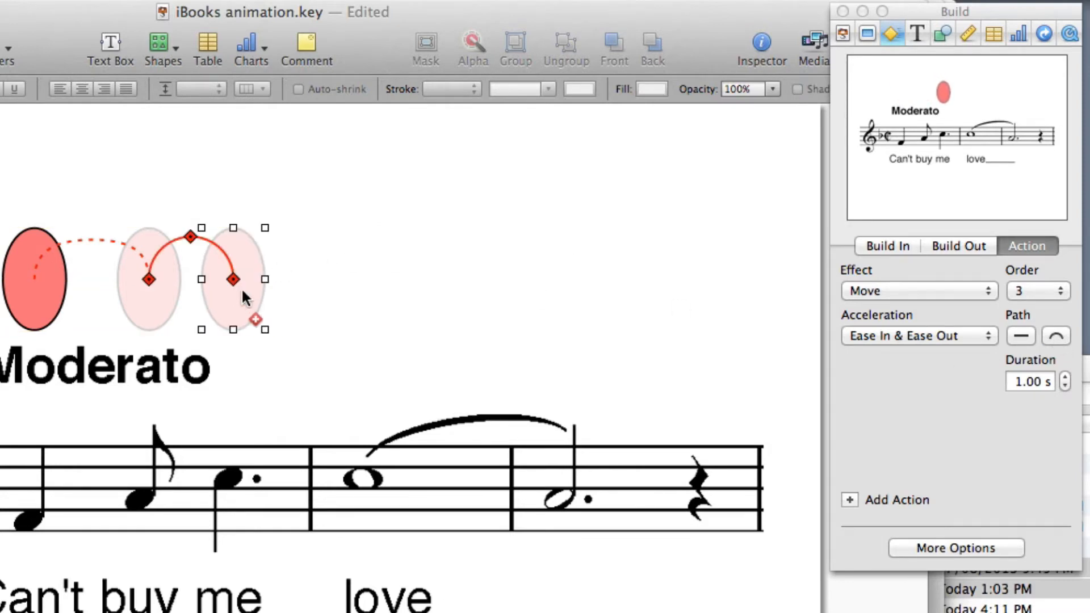
Add a third Move action ending above the whole note, with a curved path flattened to about the first arc's height
click(255, 317)
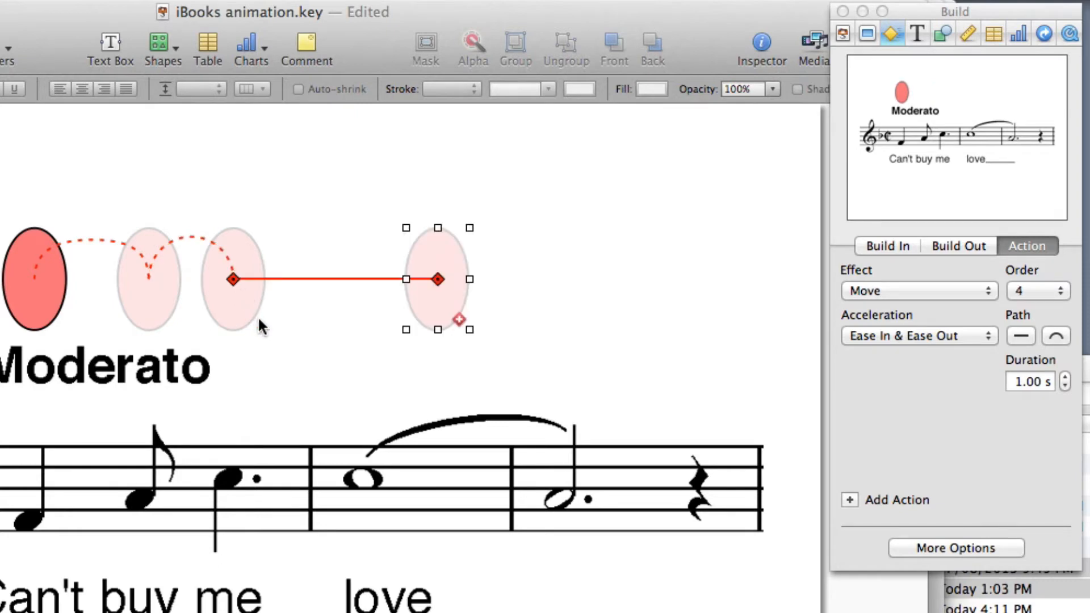
drag(443, 296, 366, 293)
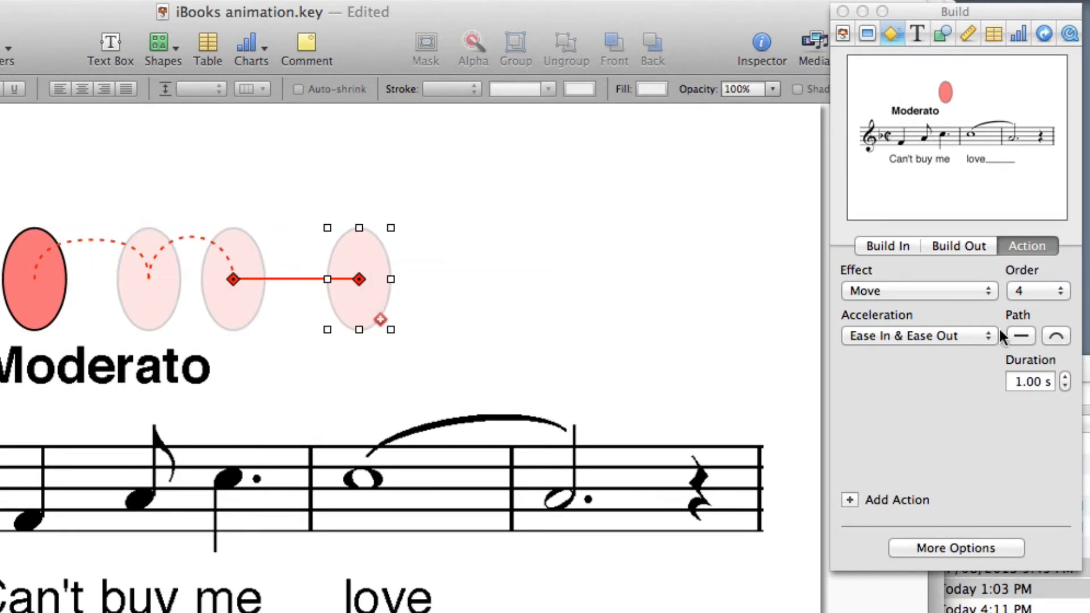
click(1055, 335)
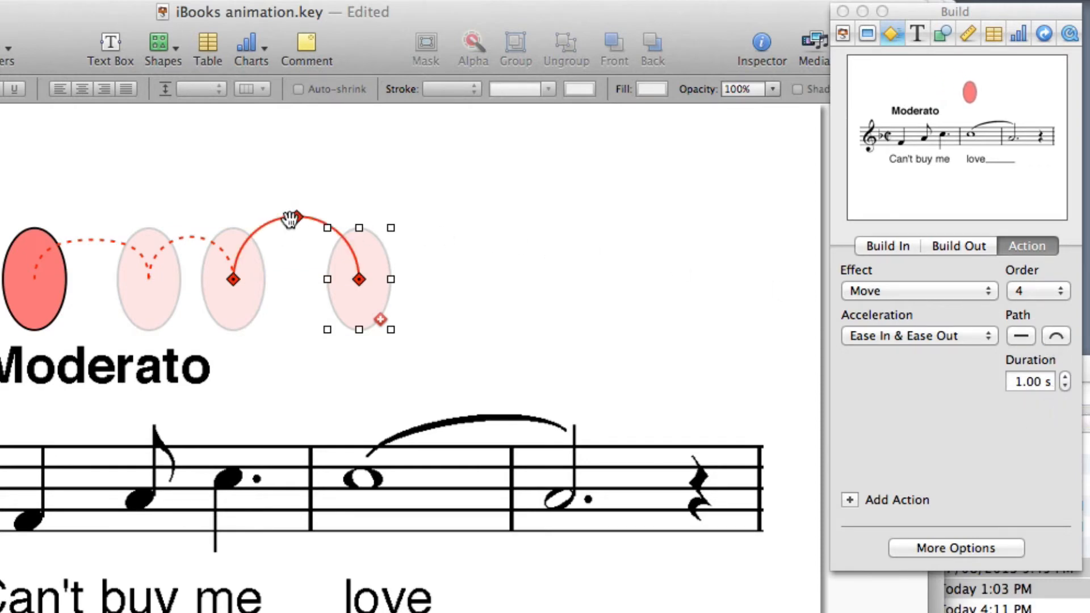
drag(296, 218, 299, 244)
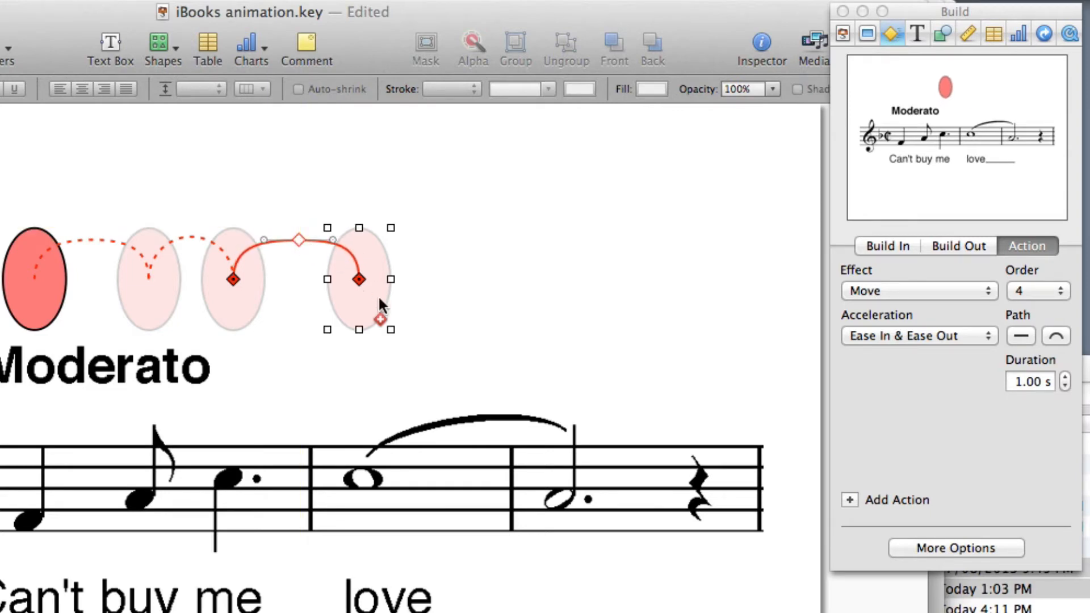
Add a fourth Move action ending above the dotted half note, with a curved, flattened path
click(379, 316)
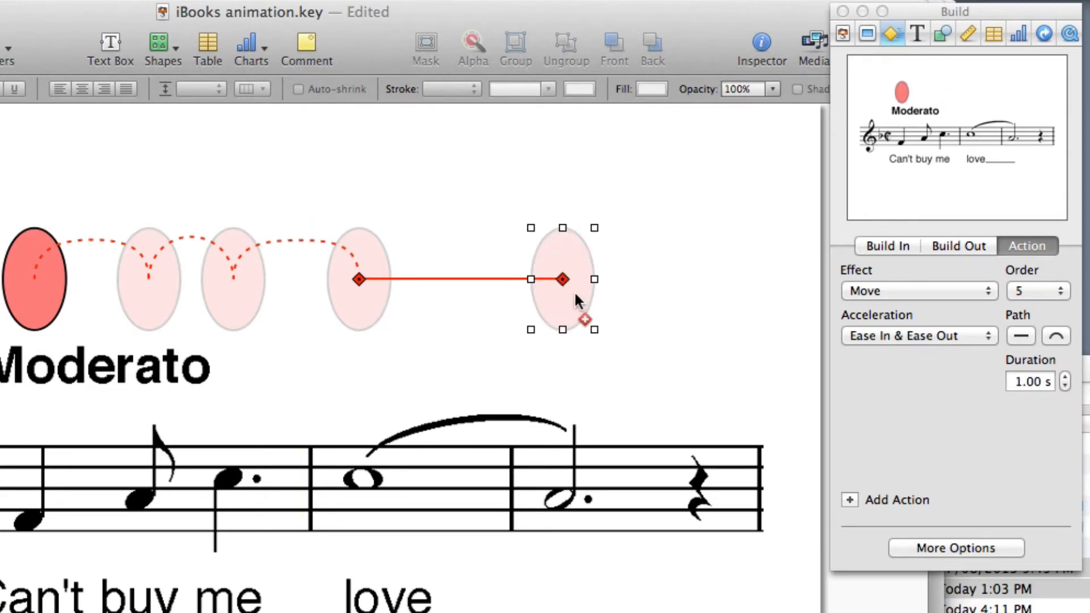
click(1056, 337)
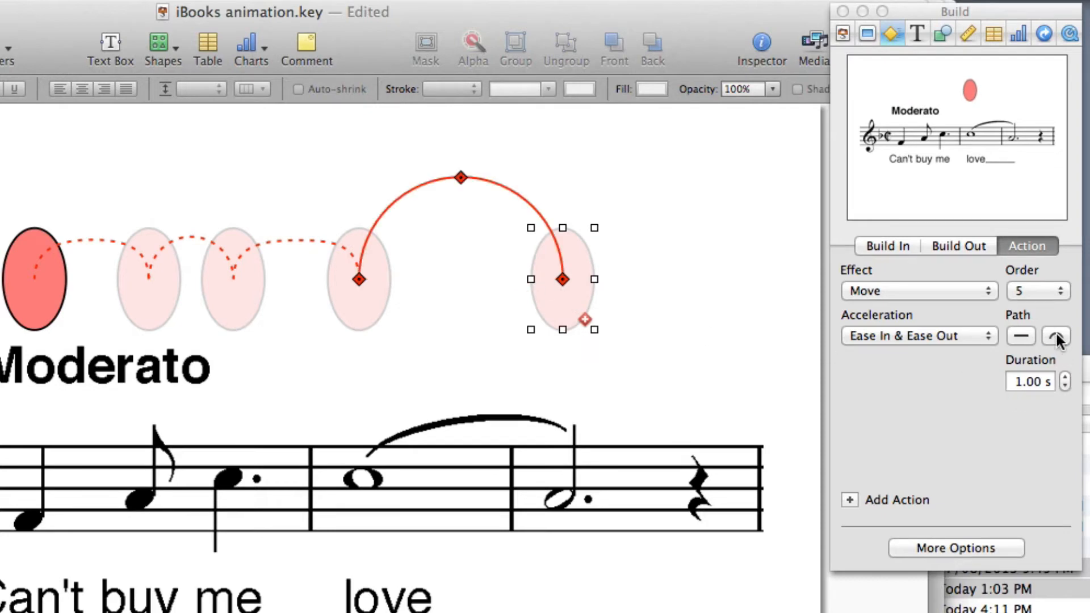
drag(461, 177, 463, 227)
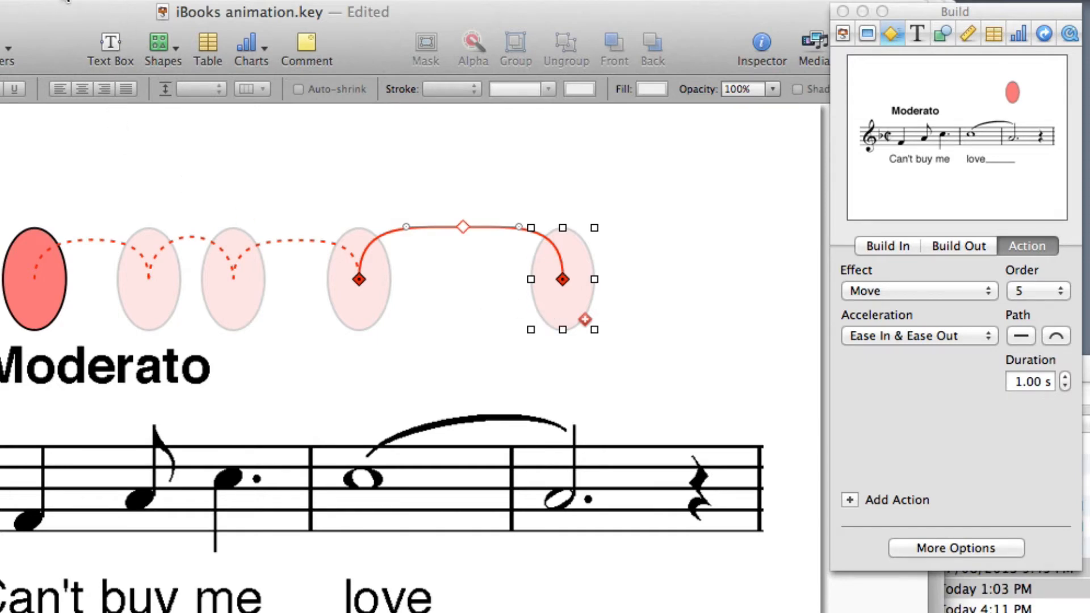
click(138, 0)
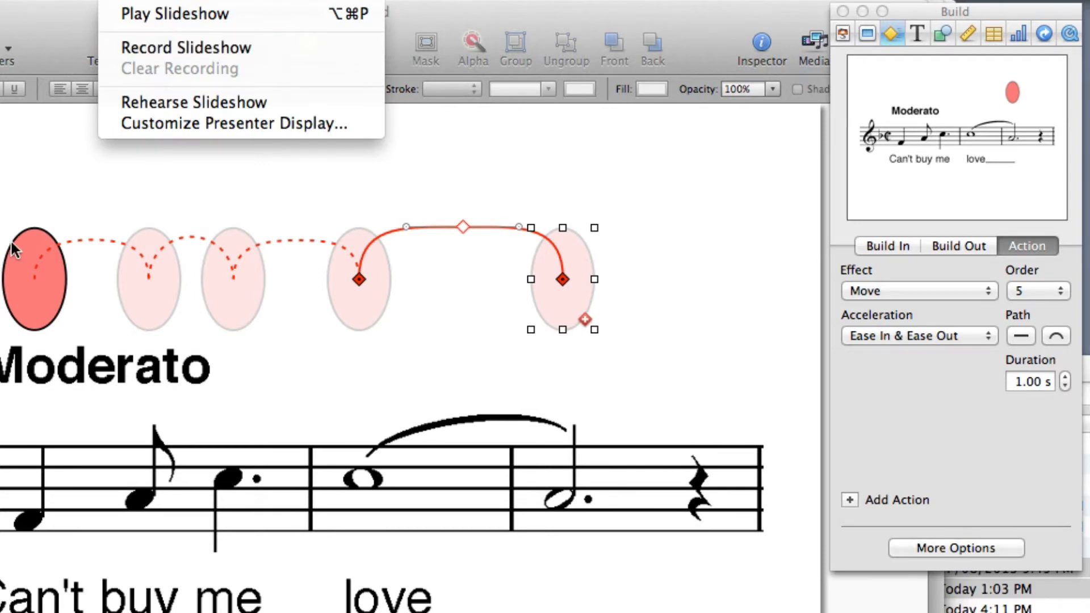
key(Escape)
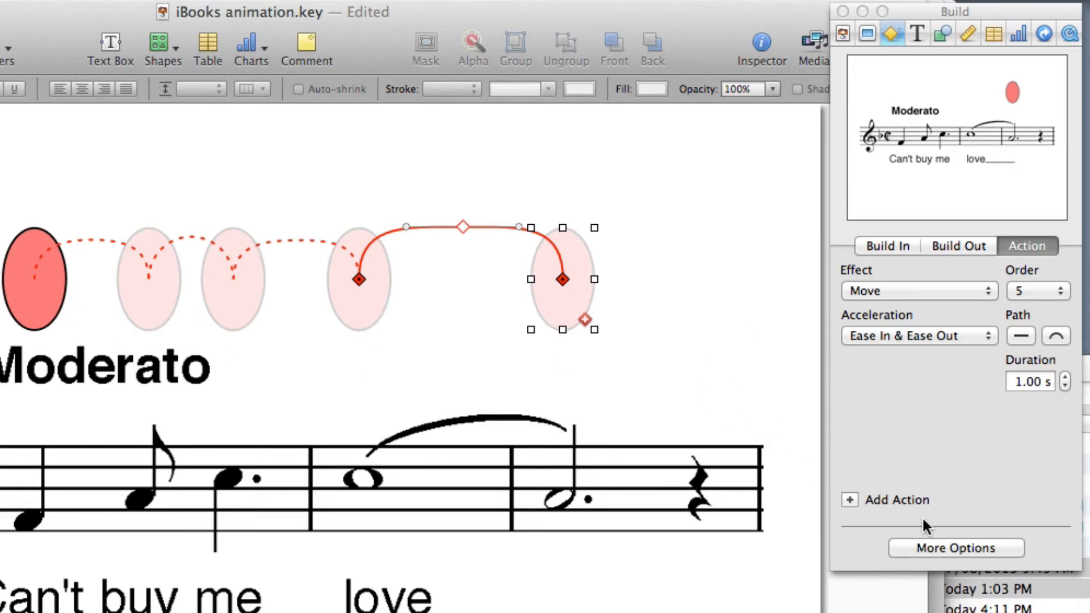
Show the build order and set the oval's build-in to start automatically after transition
click(944, 548)
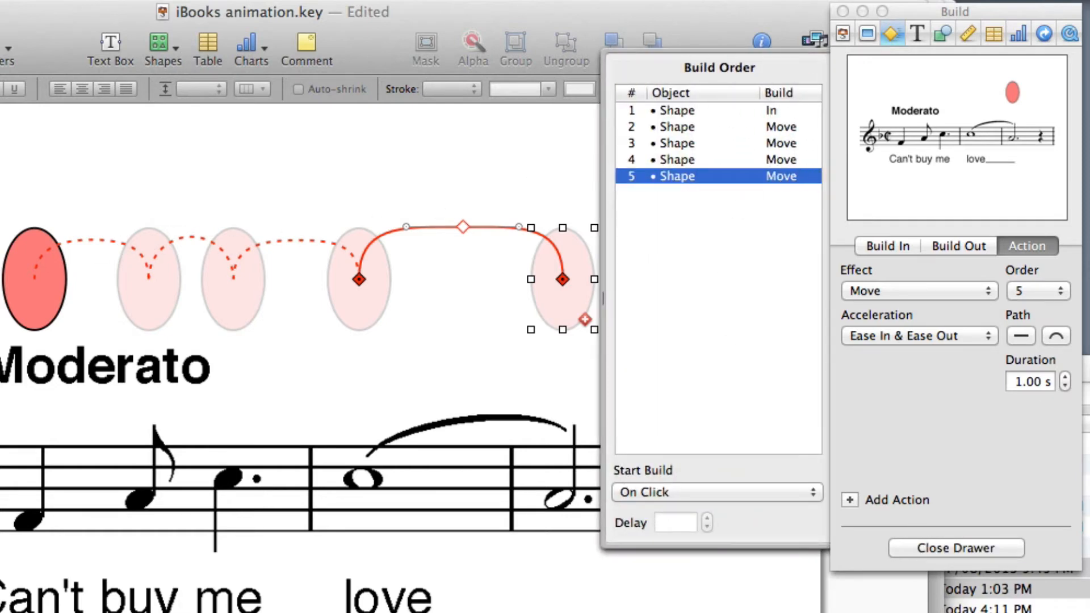
click(673, 112)
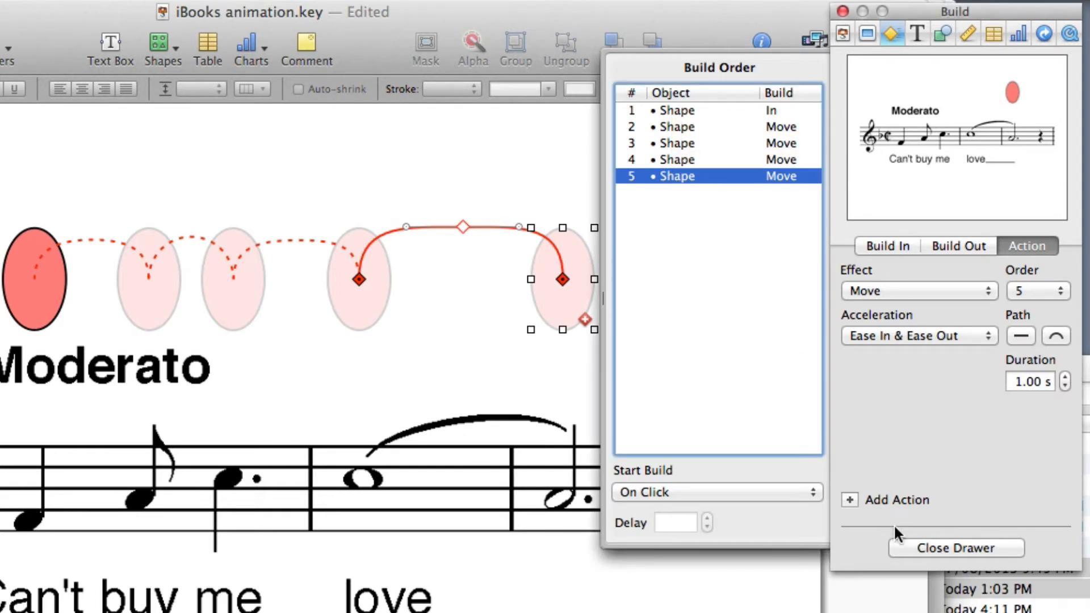
click(996, 544)
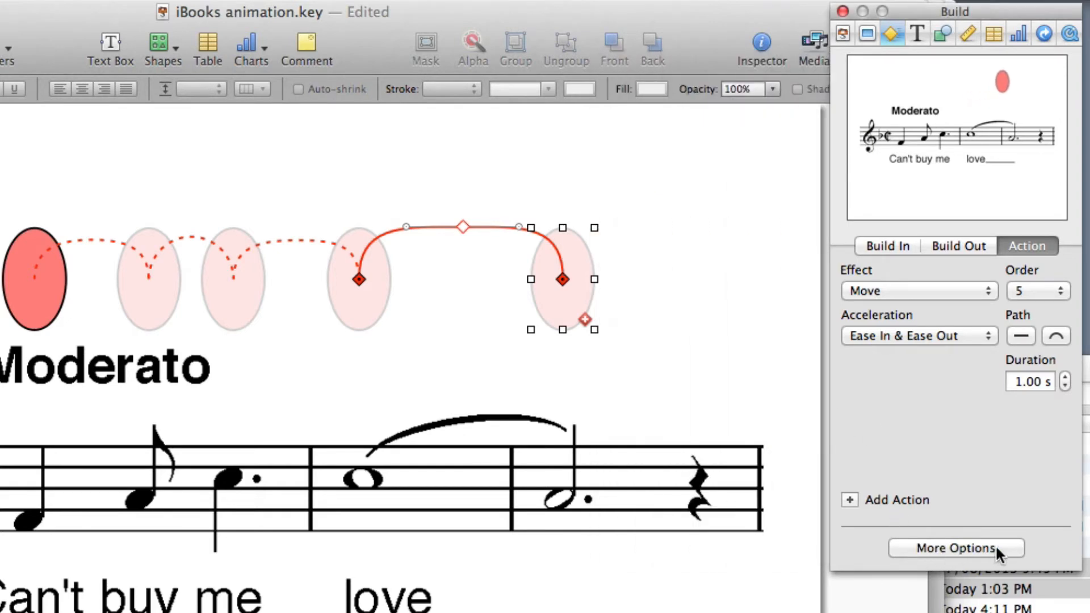
click(996, 543)
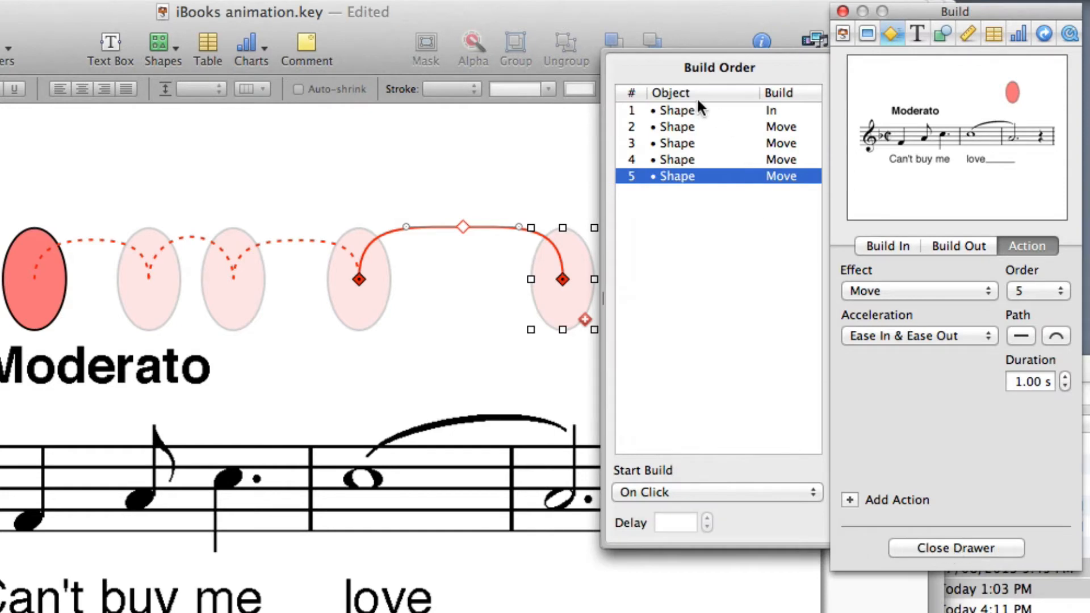
click(666, 105)
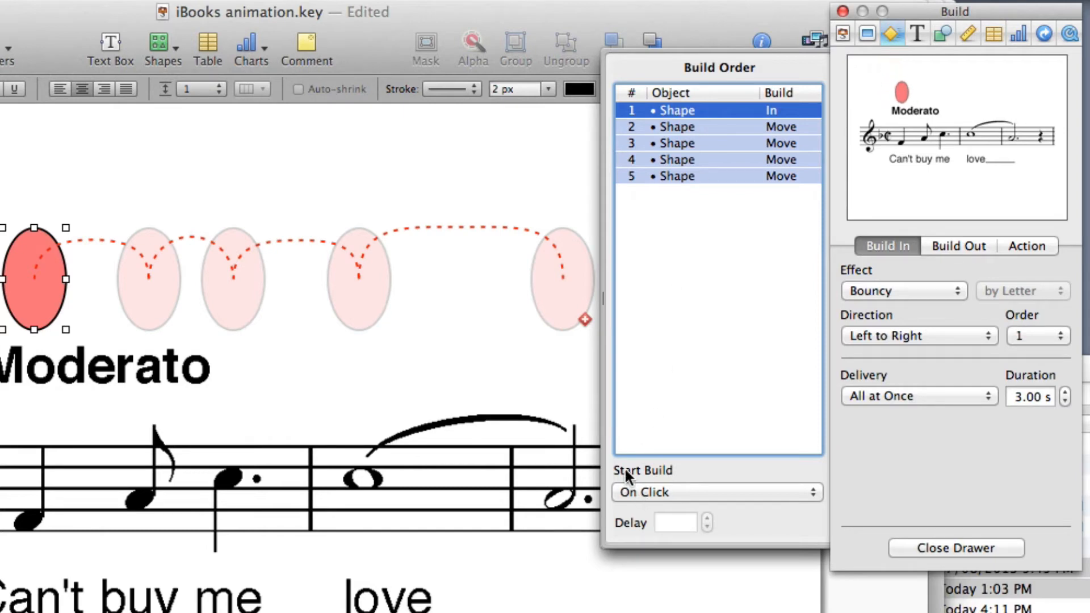
click(679, 492)
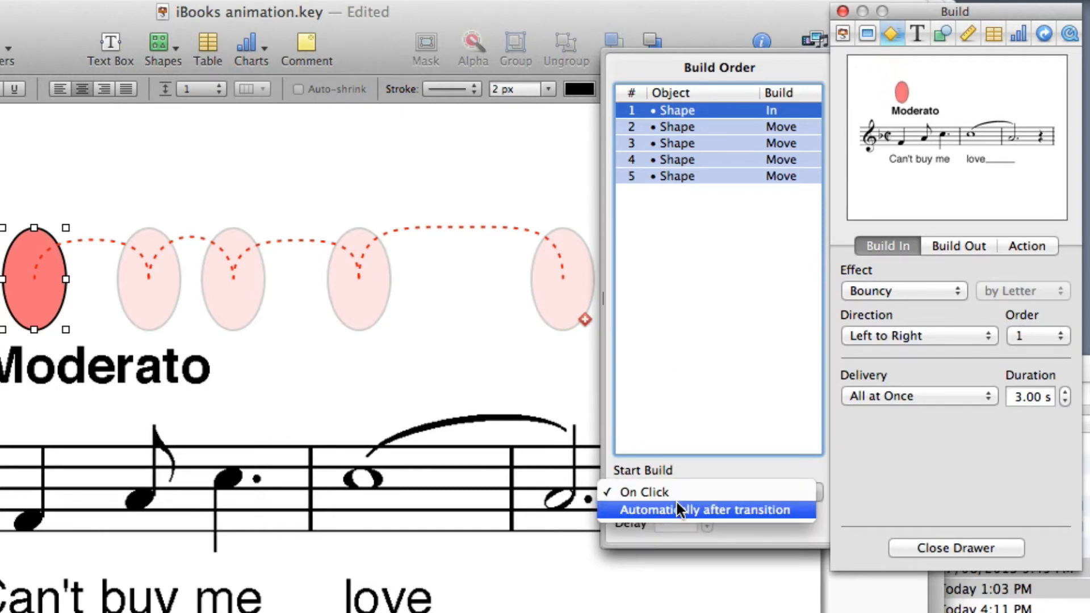
click(676, 510)
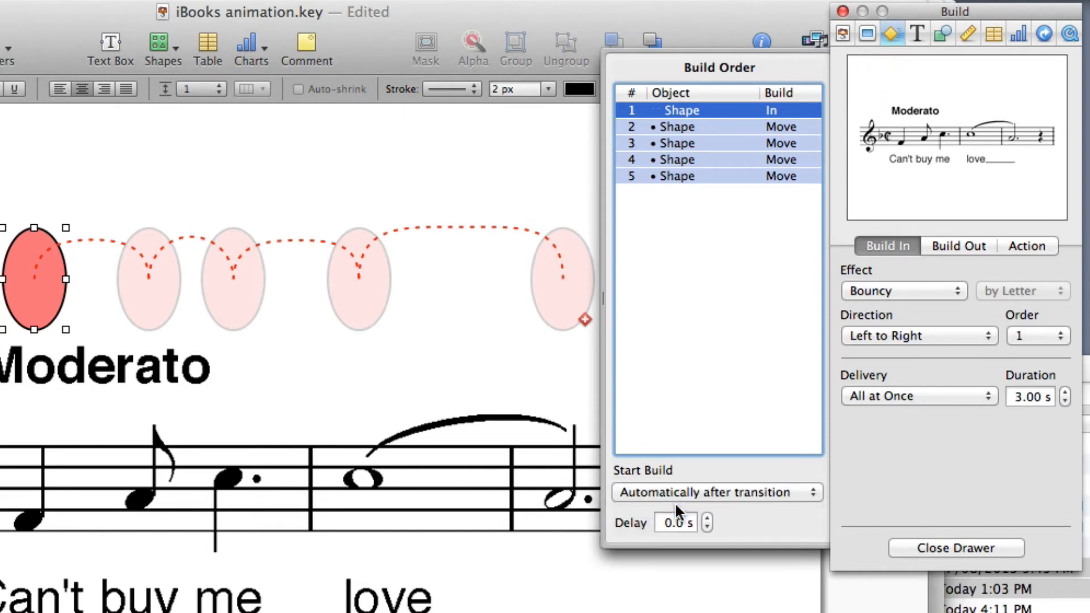
Set all four Move builds to start automatically after prior build, clear the selection and shift the Build inspector aside
click(678, 128)
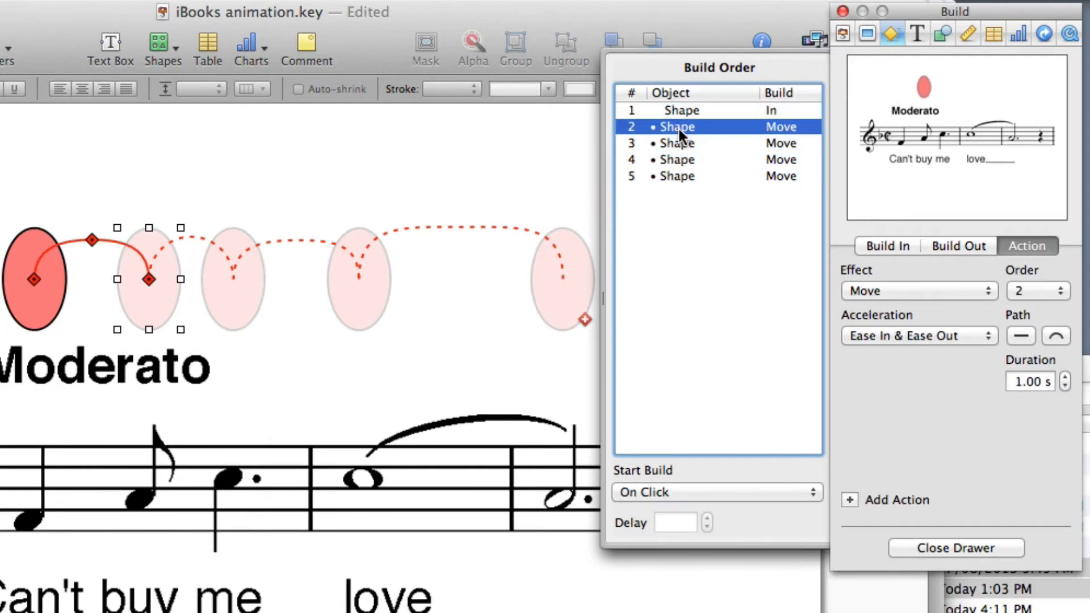
shift+click(678, 174)
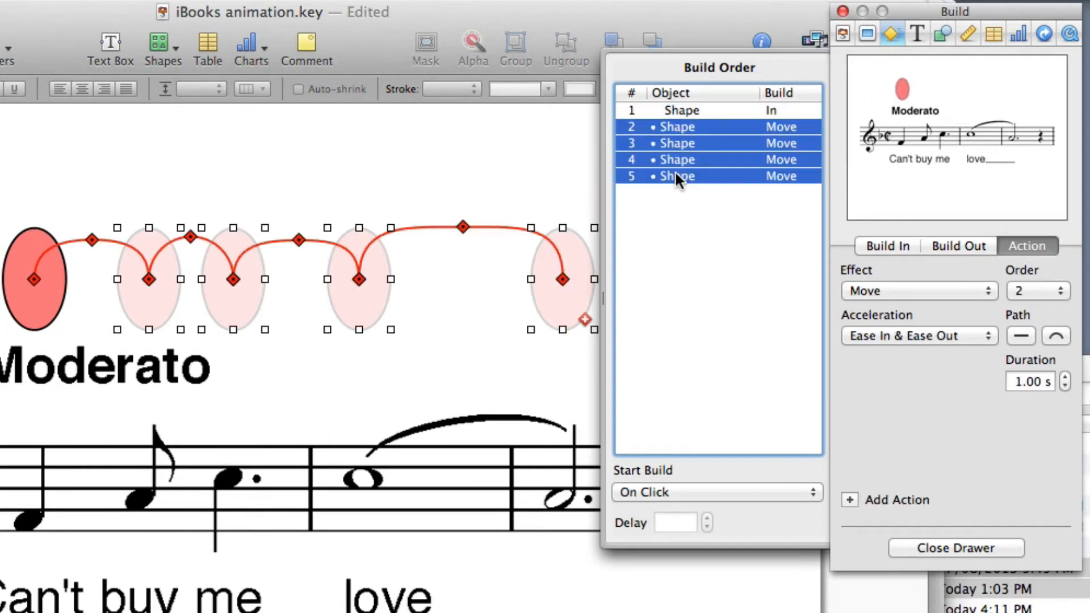
click(662, 483)
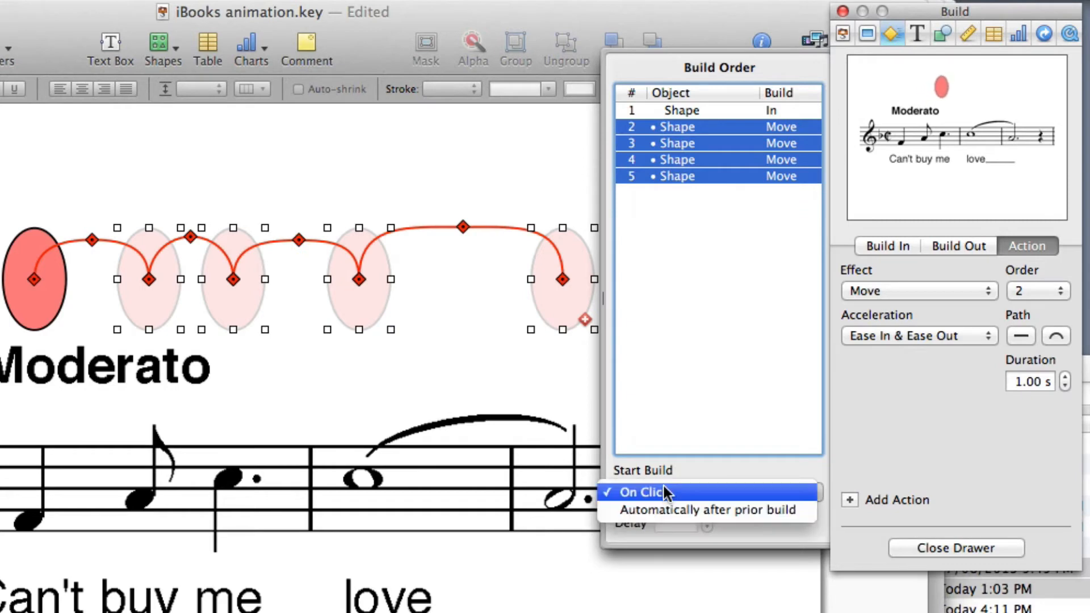
click(664, 507)
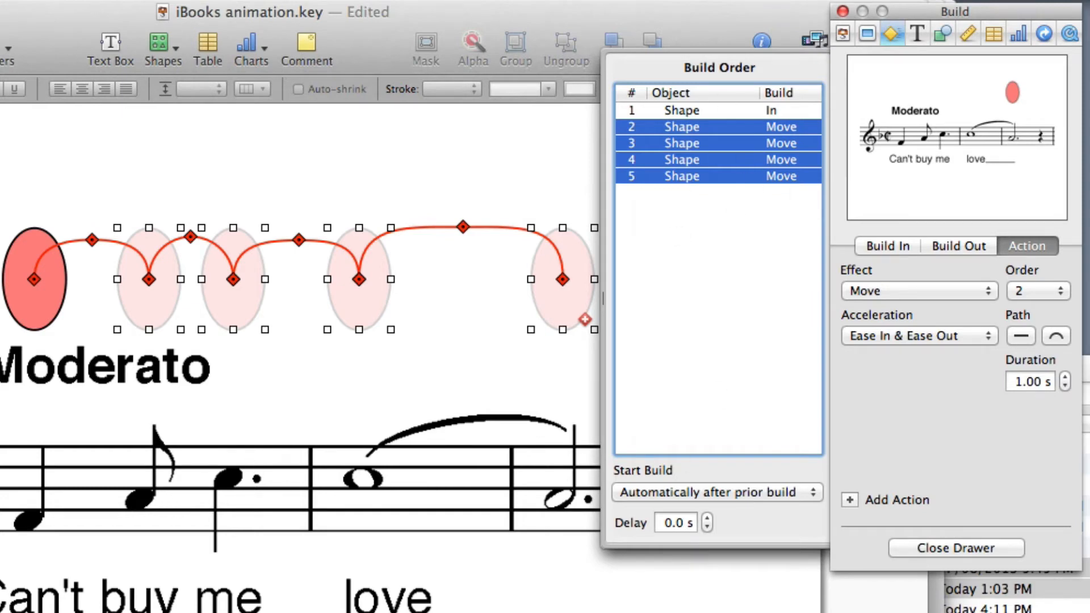
key(super+shift+a)
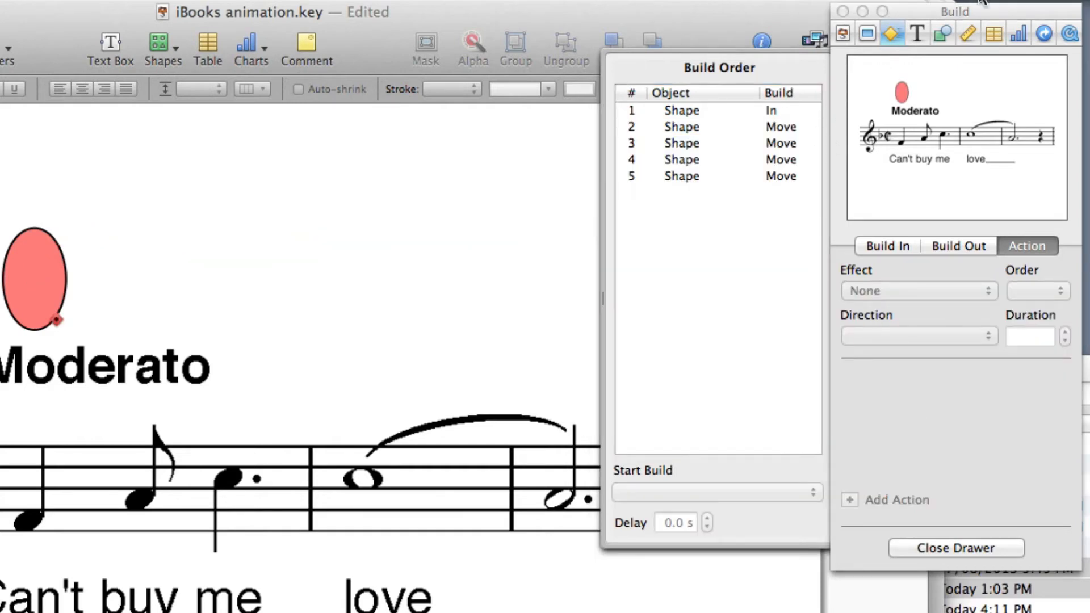
drag(944, 12, 972, 19)
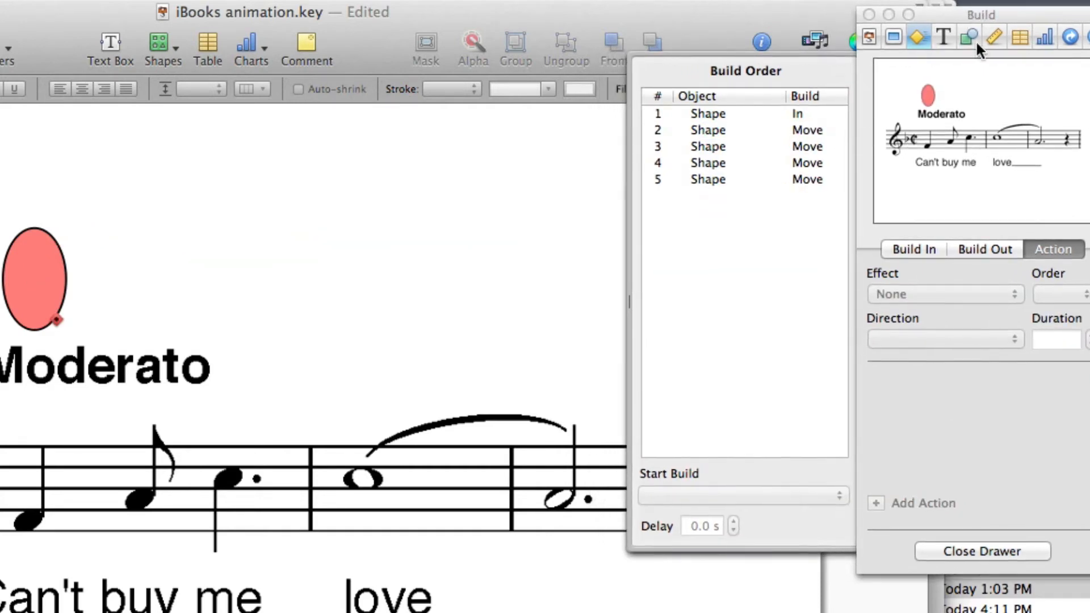
Add the hanging sloth image tumblr_mkfaypfVR61rh0rd6o1_1280.png to the slide and shrink it to fit above the end of the staff
click(959, 550)
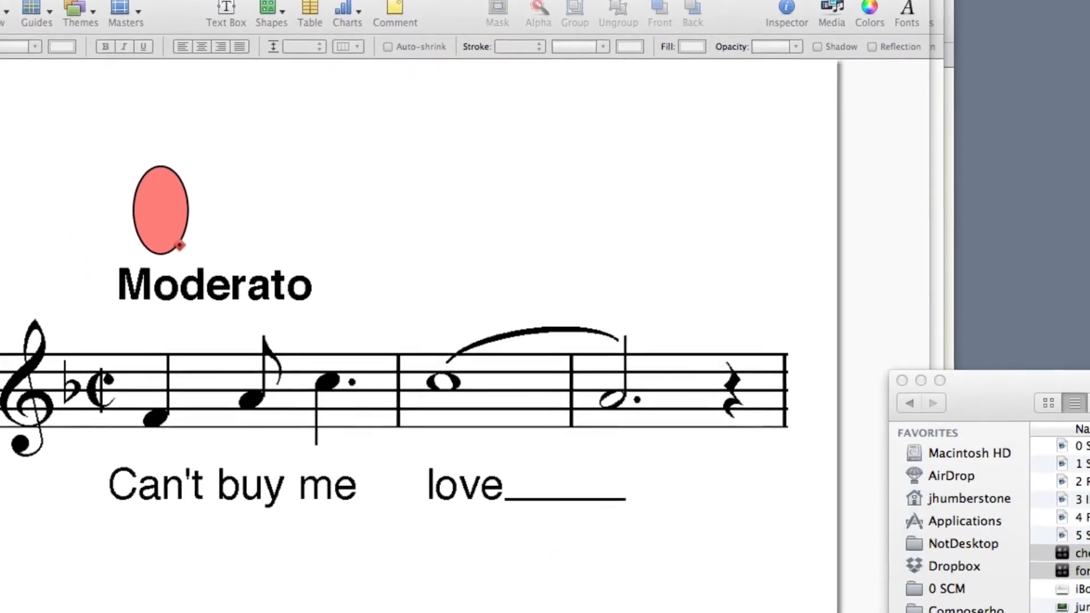
click(1067, 584)
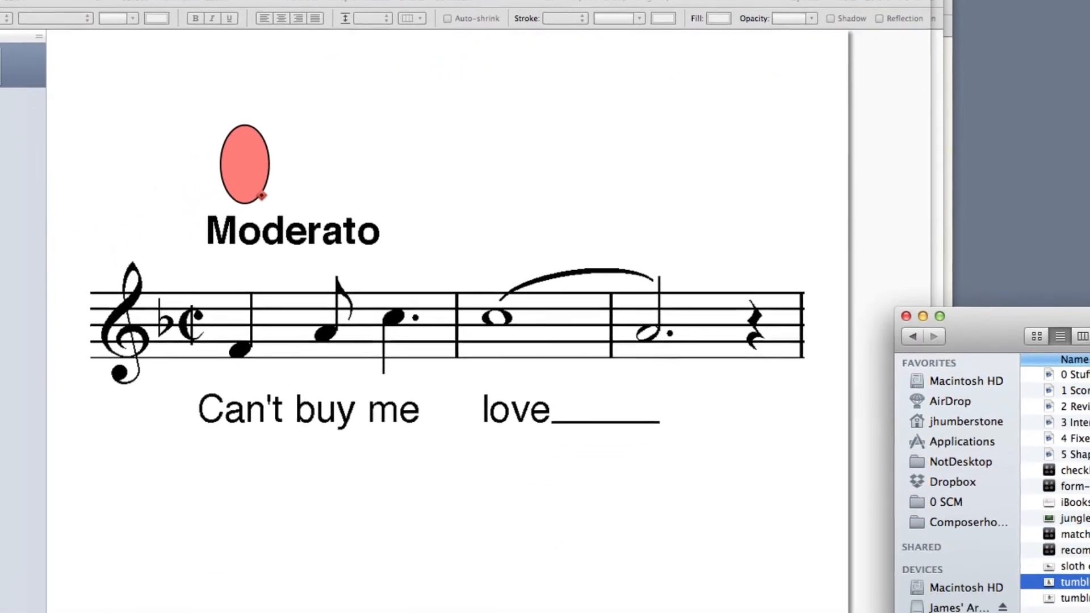
drag(1044, 559, 715, 298)
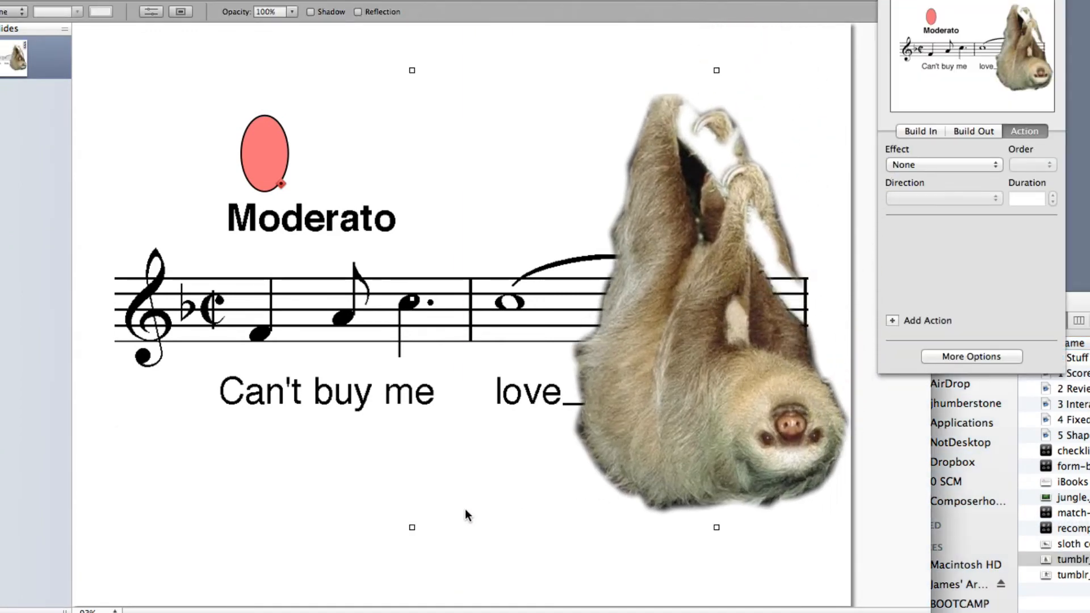
drag(411, 526, 683, 191)
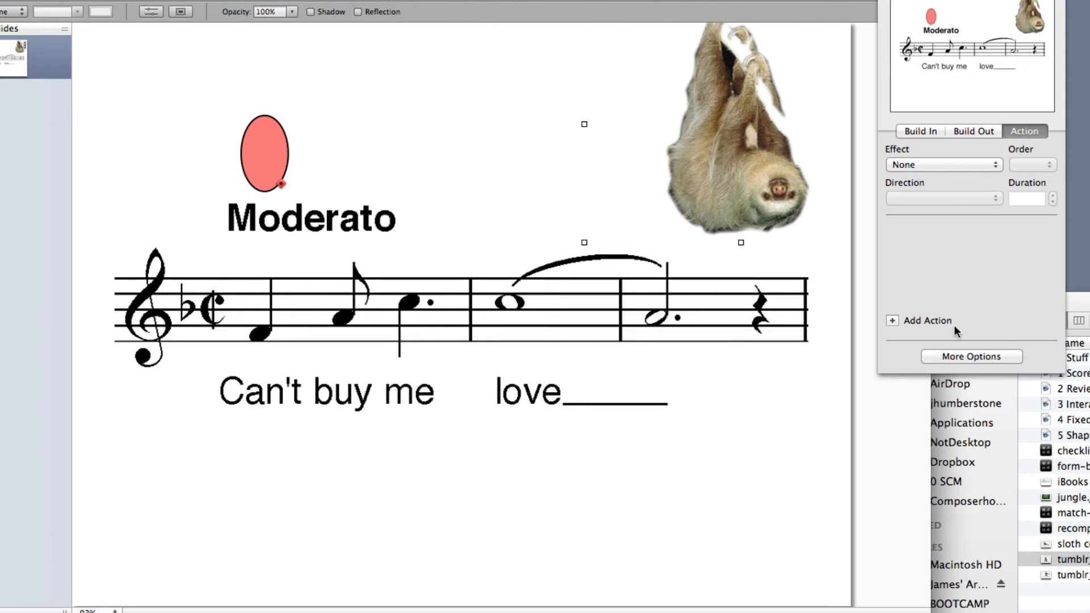
Give the hanging sloth a Move Out build-out running Top to Bottom with a duration of 0.25 s
click(961, 129)
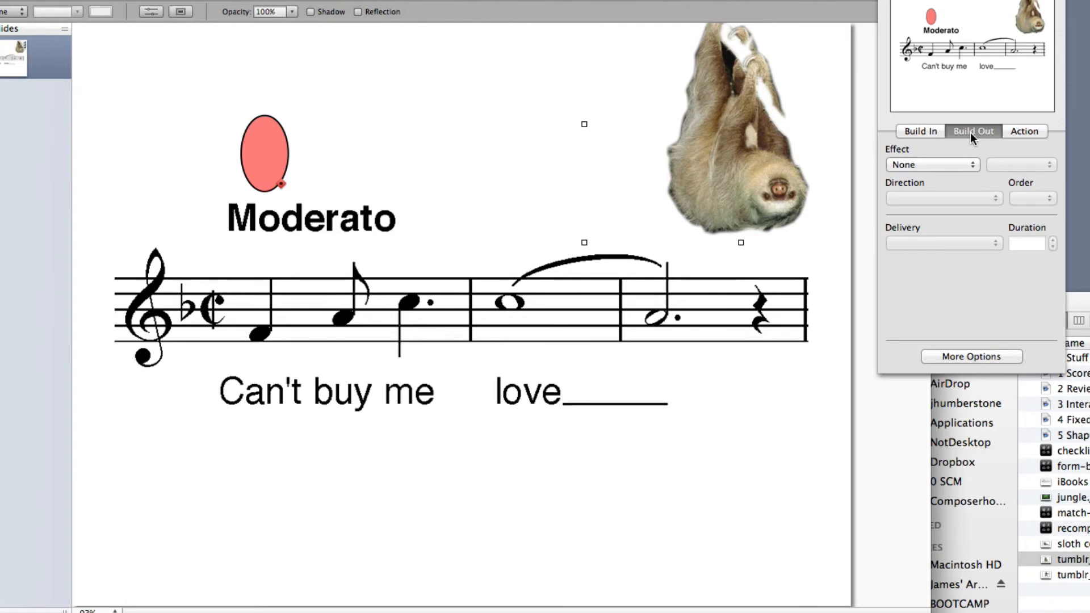
click(957, 163)
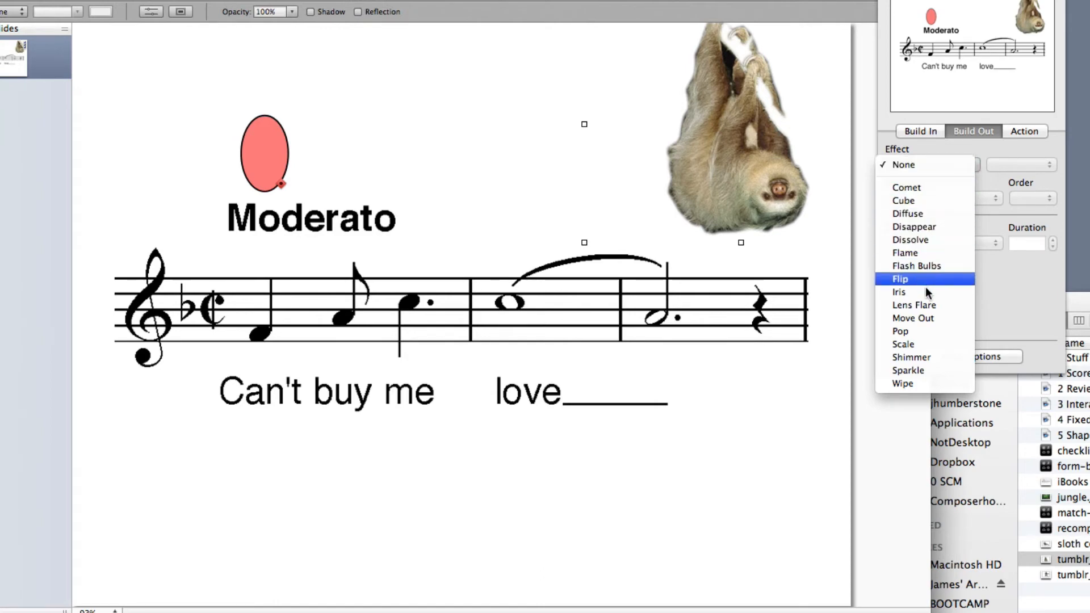
click(924, 318)
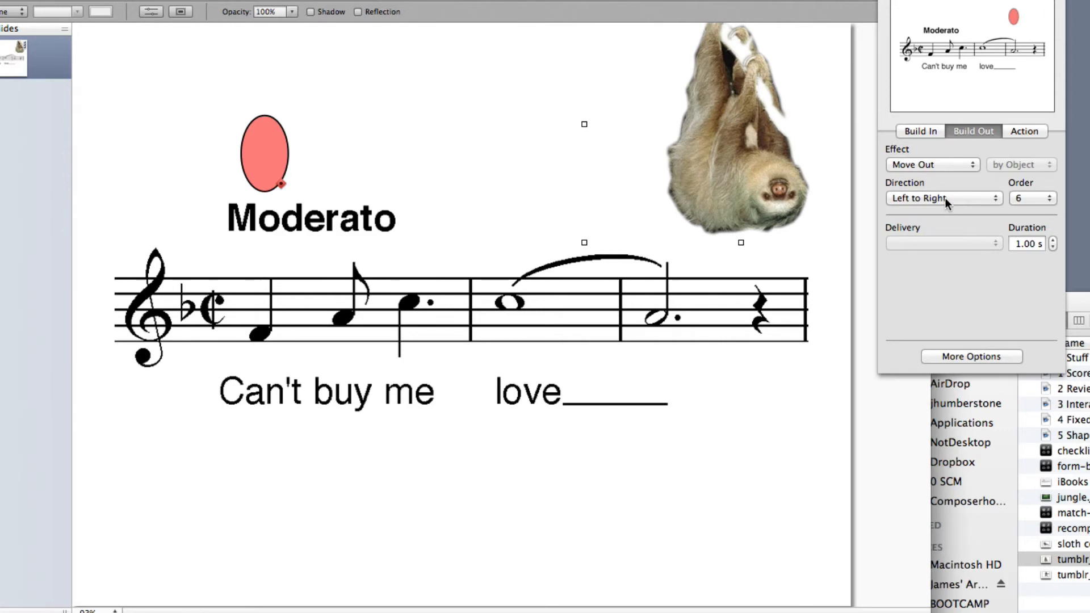
click(945, 198)
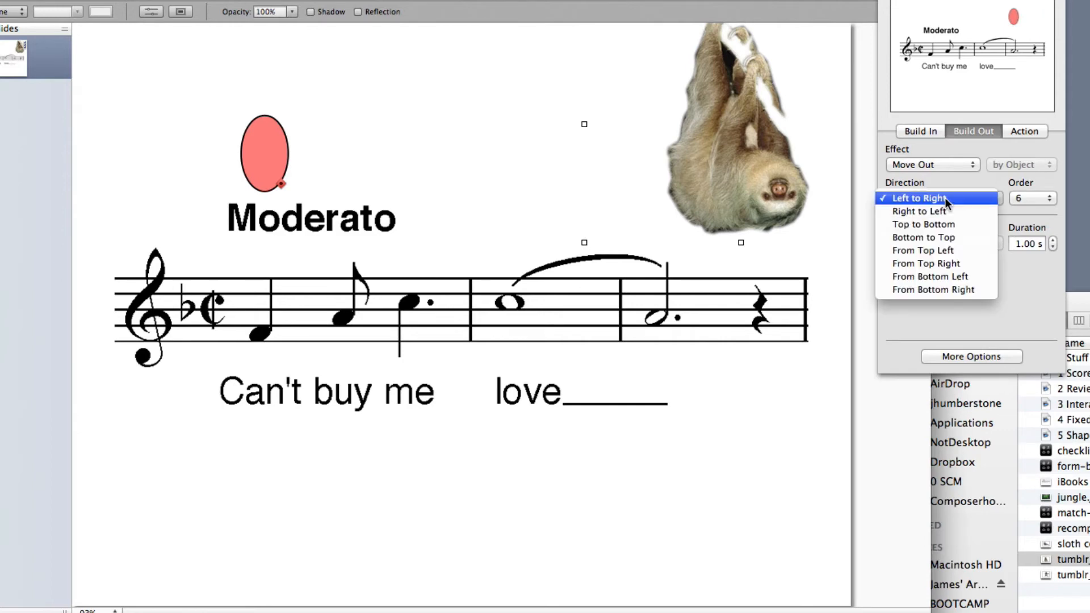
click(938, 227)
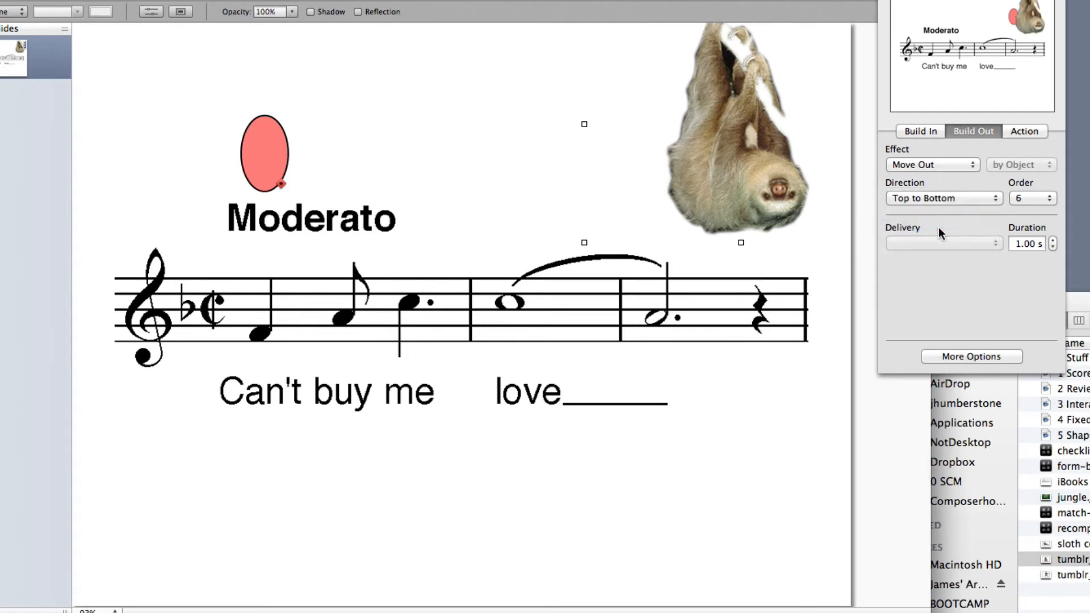
click(1054, 246)
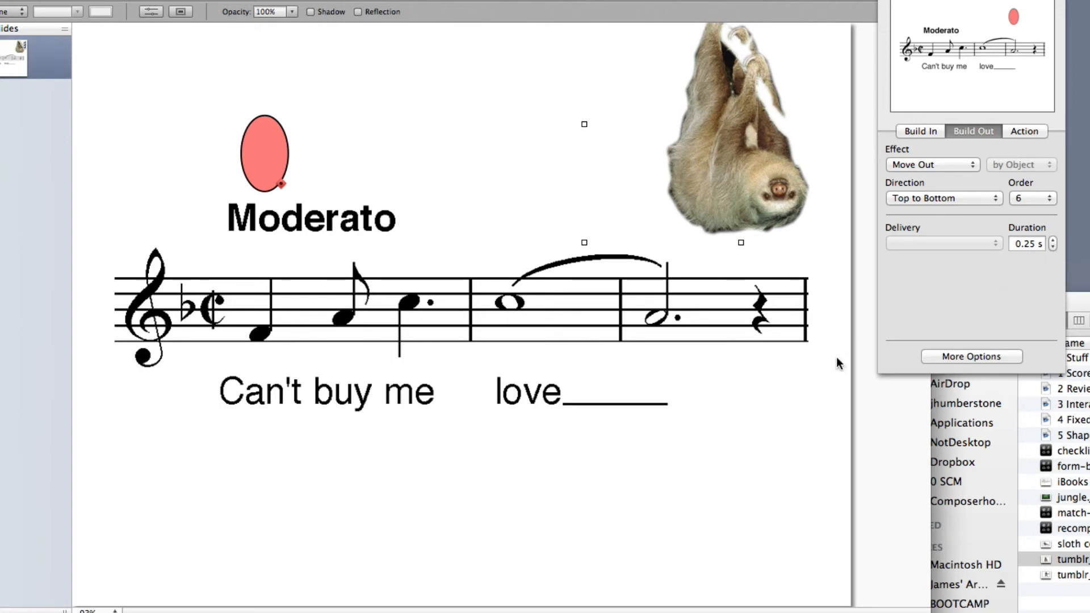
Set the hanging sloth's build-out to start automatically after build 5, and close the build order
click(949, 357)
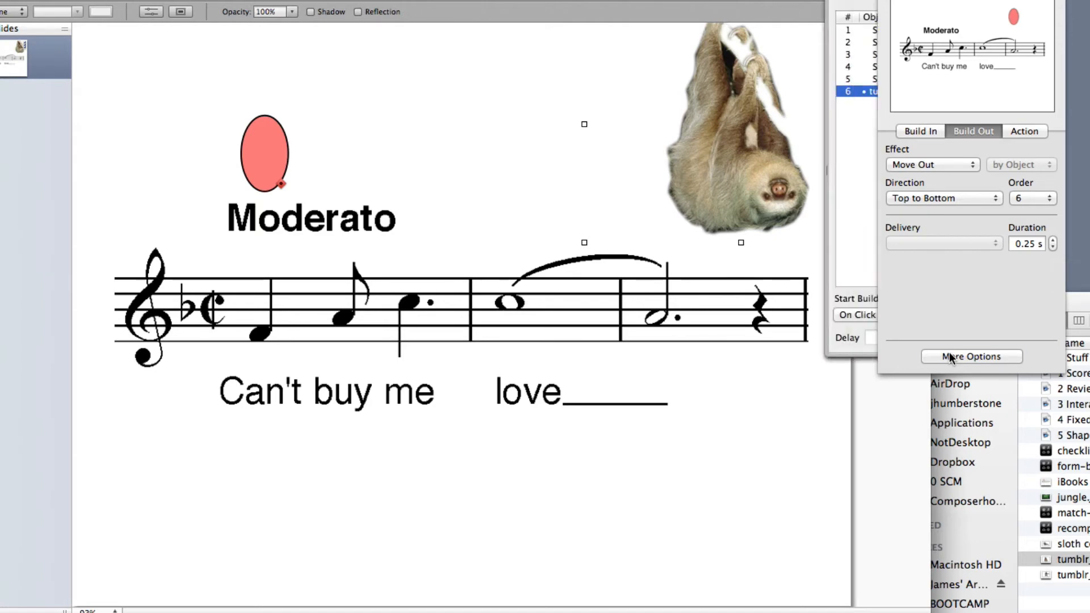
click(752, 316)
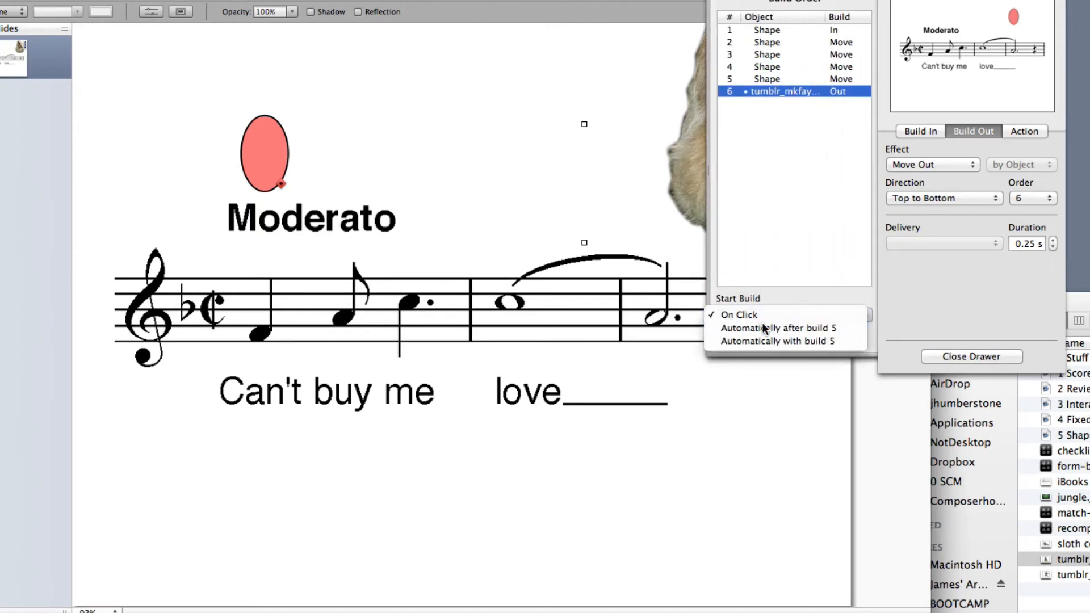
click(762, 328)
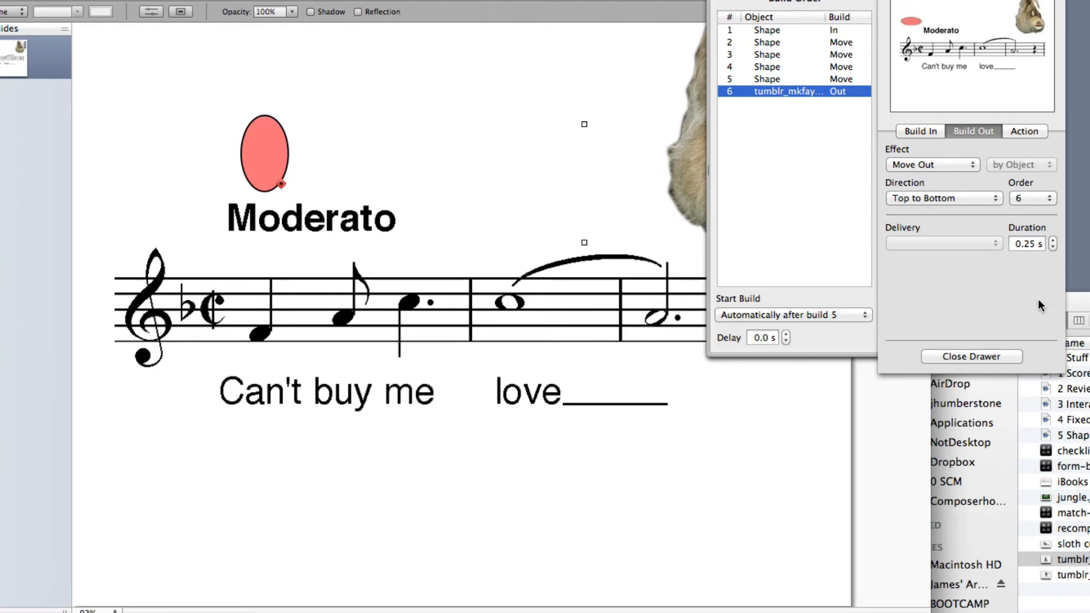
click(985, 356)
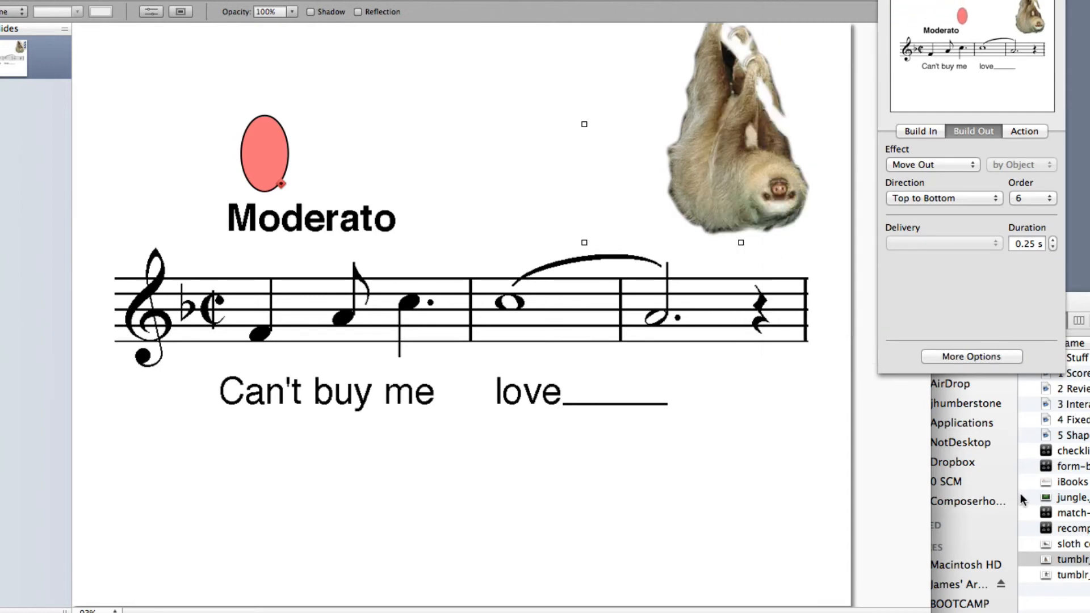
Add the image sloth collapse.png to the slide below the end of the staff
click(1079, 558)
drag(1079, 546, 730, 462)
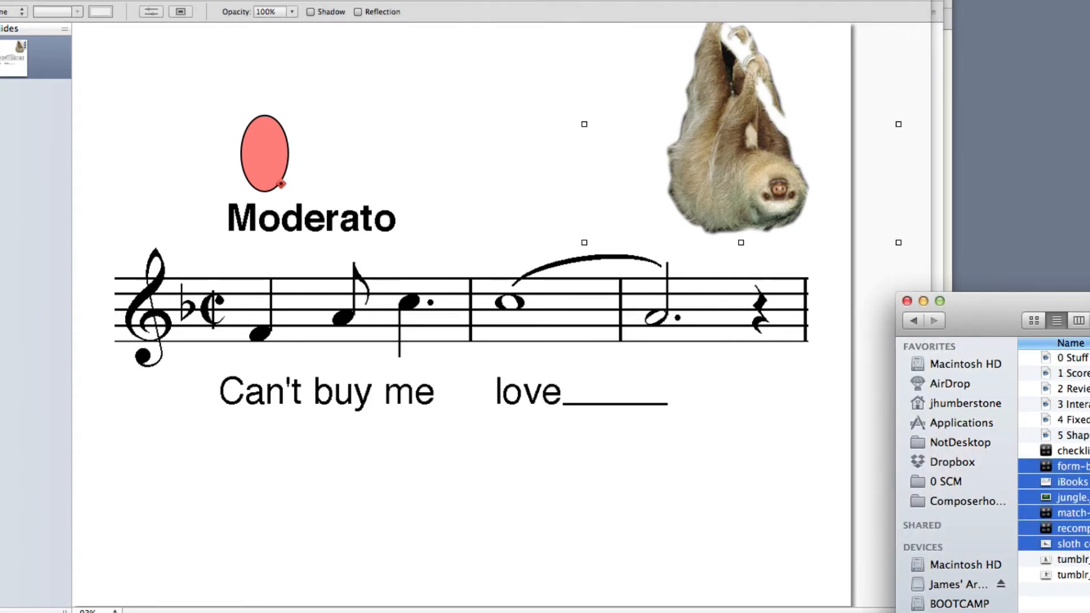
click(1073, 559)
click(1070, 544)
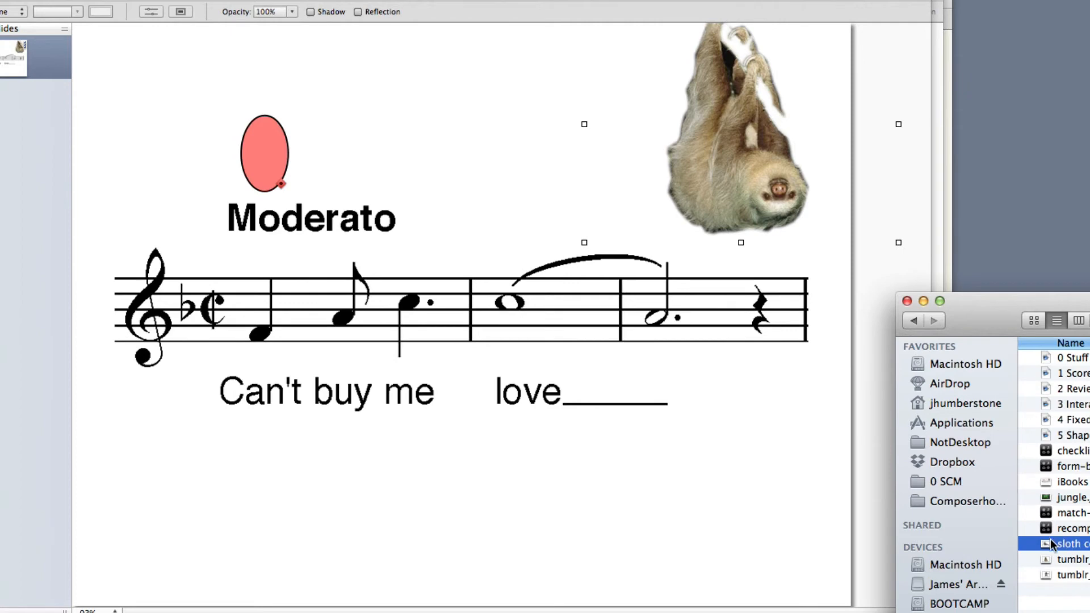
drag(1047, 546, 727, 494)
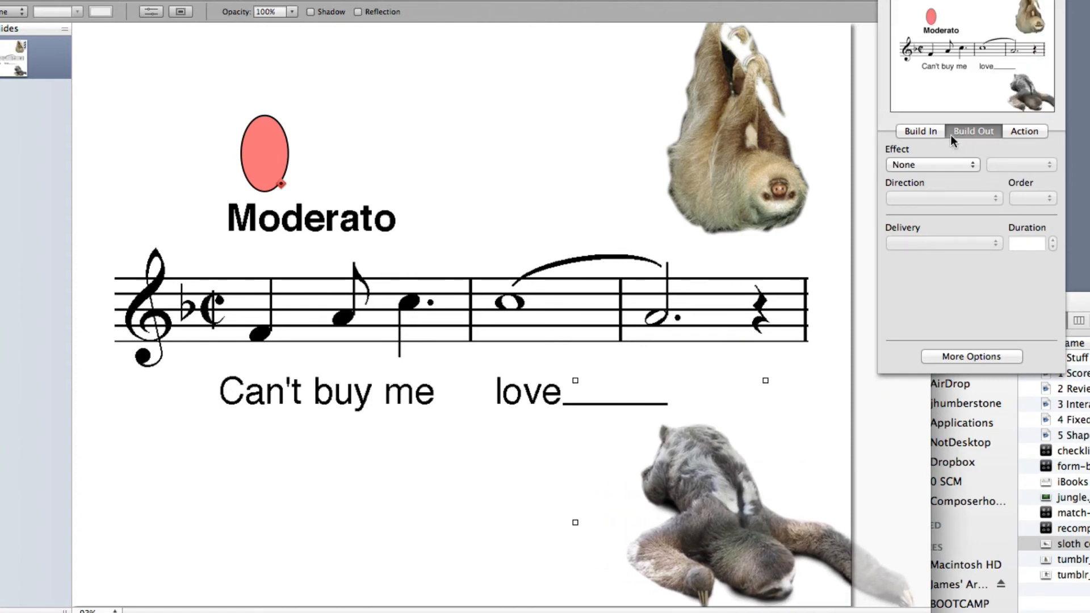
Give the collapsed sloth image an Appear build-in
click(923, 130)
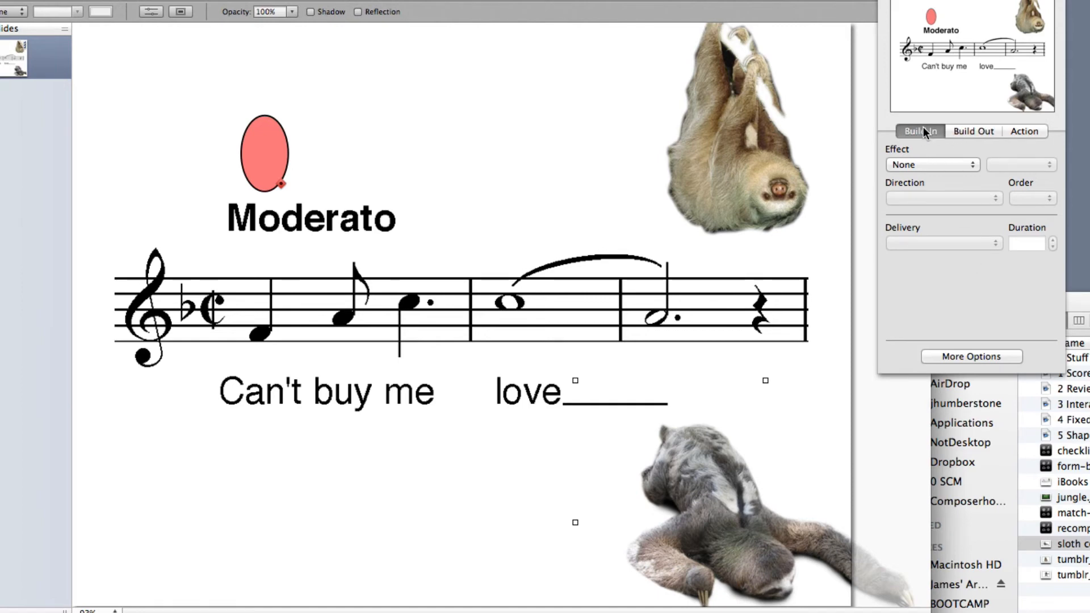
click(910, 164)
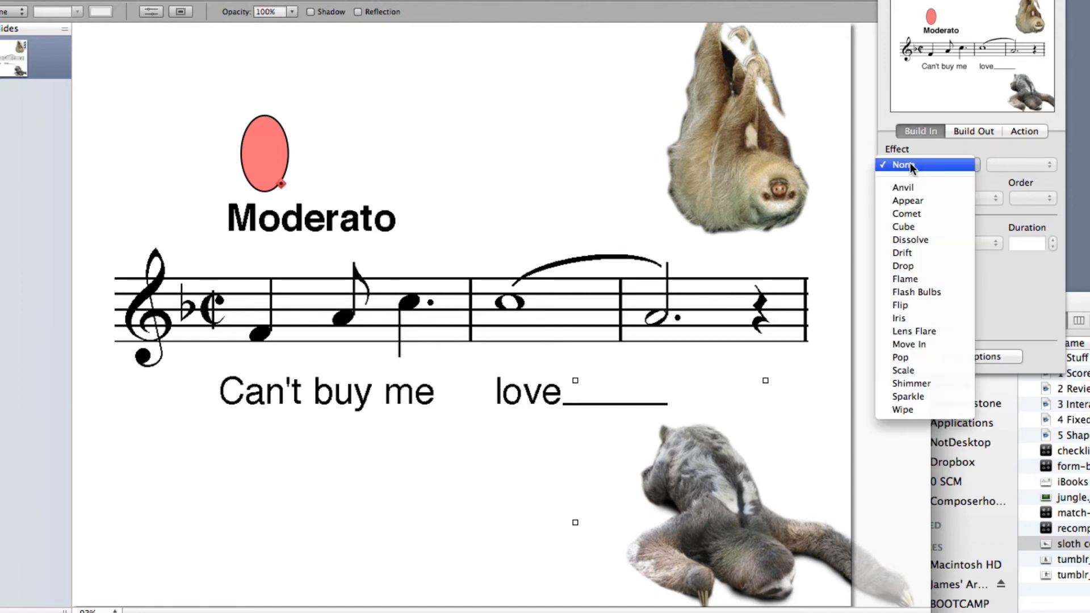
click(907, 198)
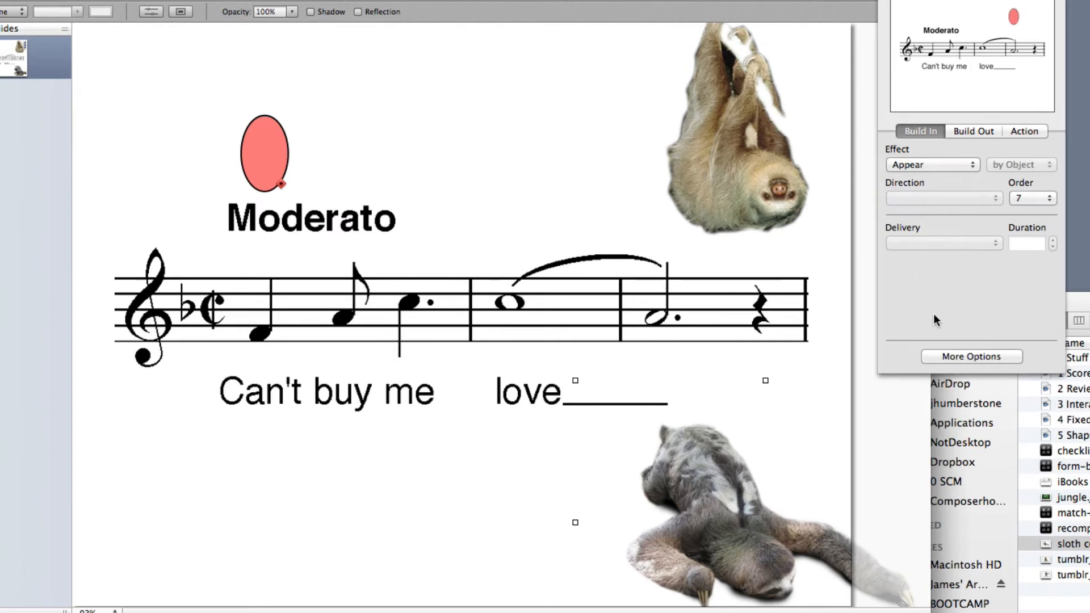
Set the collapsed sloth's build-in to start automatically with build 6 after a 0.2 s delay, and clear the selection
click(952, 357)
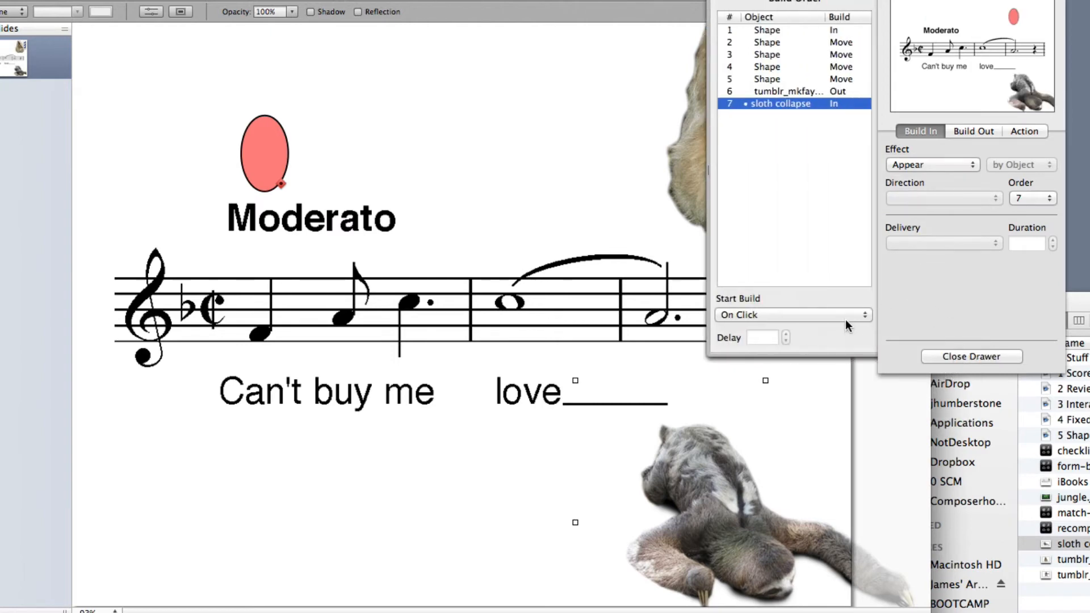
click(844, 316)
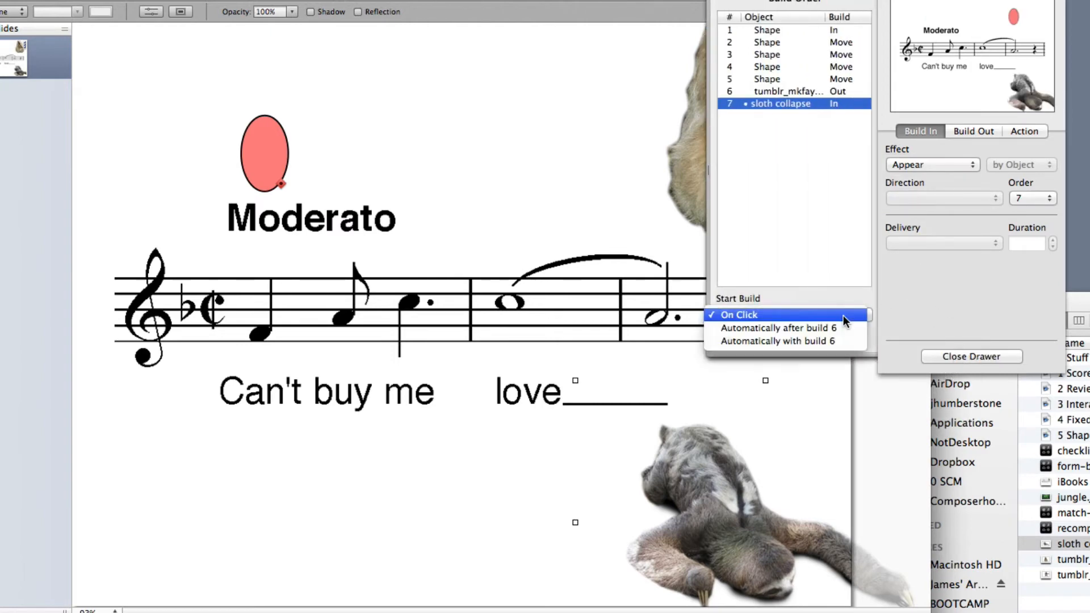
click(813, 339)
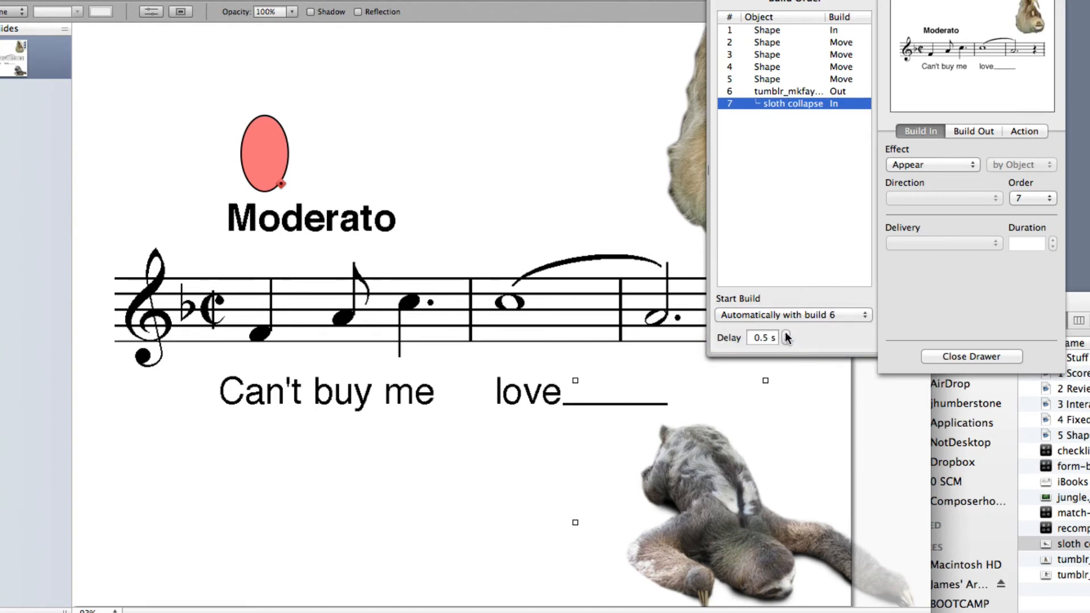
click(769, 336)
key(BackSpace)
text(2)
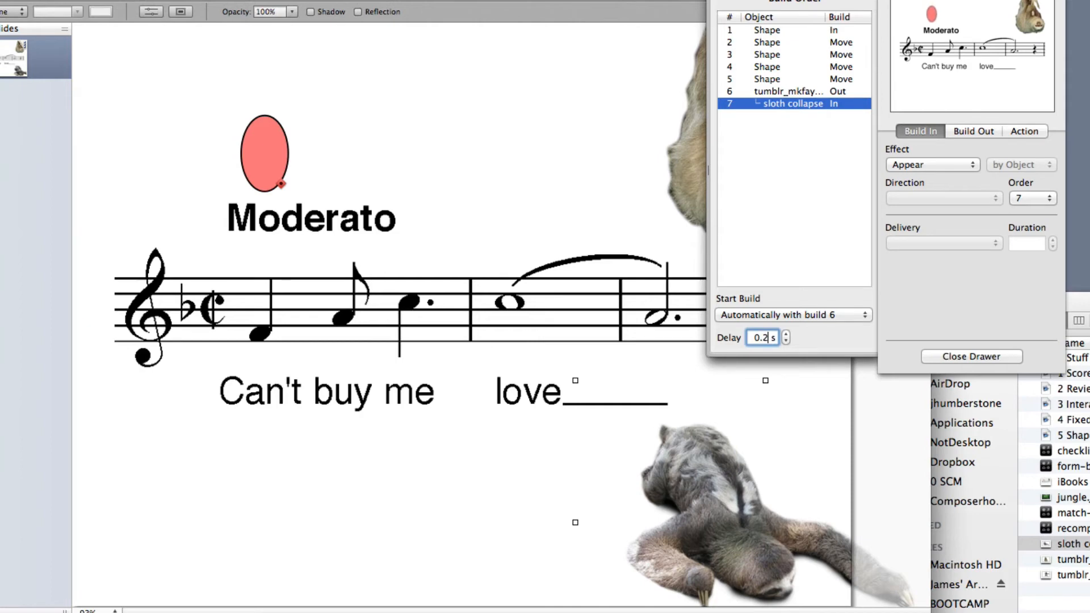
click(481, 181)
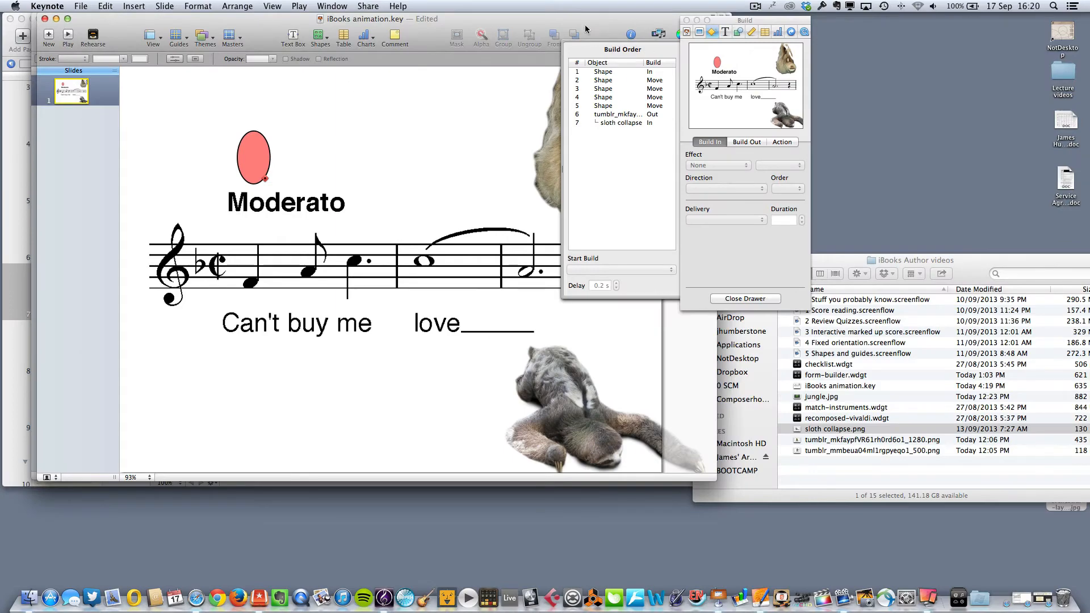
Play the slideshow to preview the whole animation, exit it and save the presentation
click(69, 35)
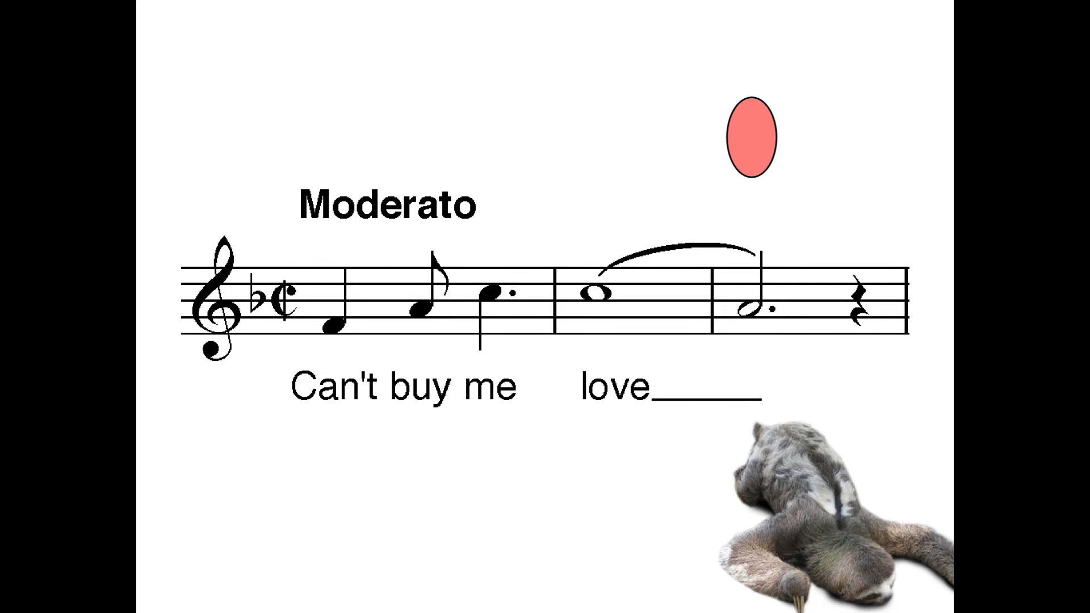
key(Escape)
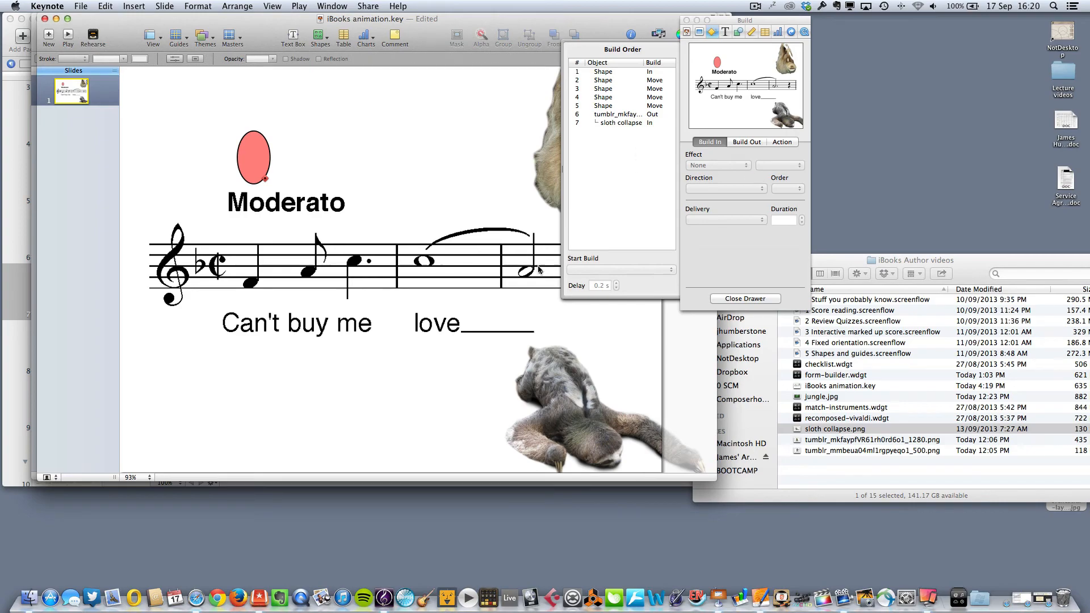
key(super+s)
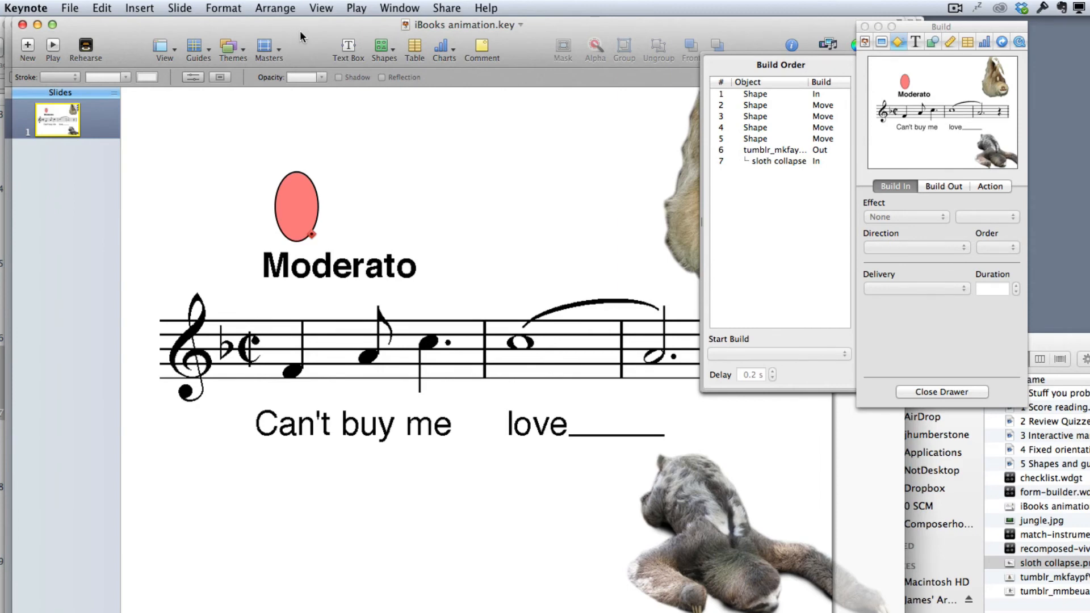
Switch to iBooks Author, insert the Keynote file as a widget on blank page 7 and move it to the page's top-left corner
key(super+Tab)
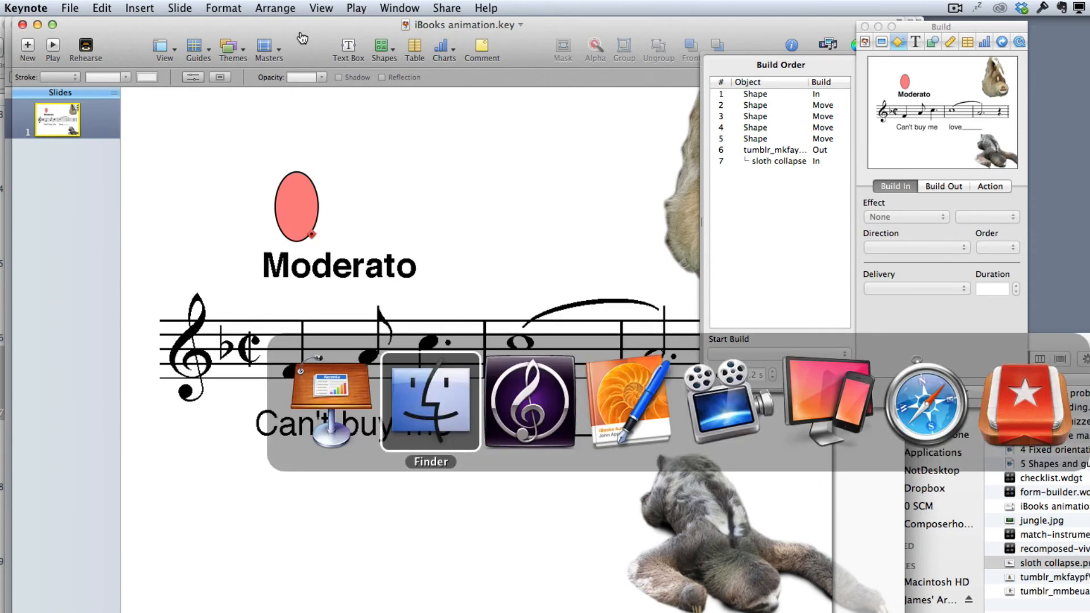
key(super+Tab)
key(super+Tab)
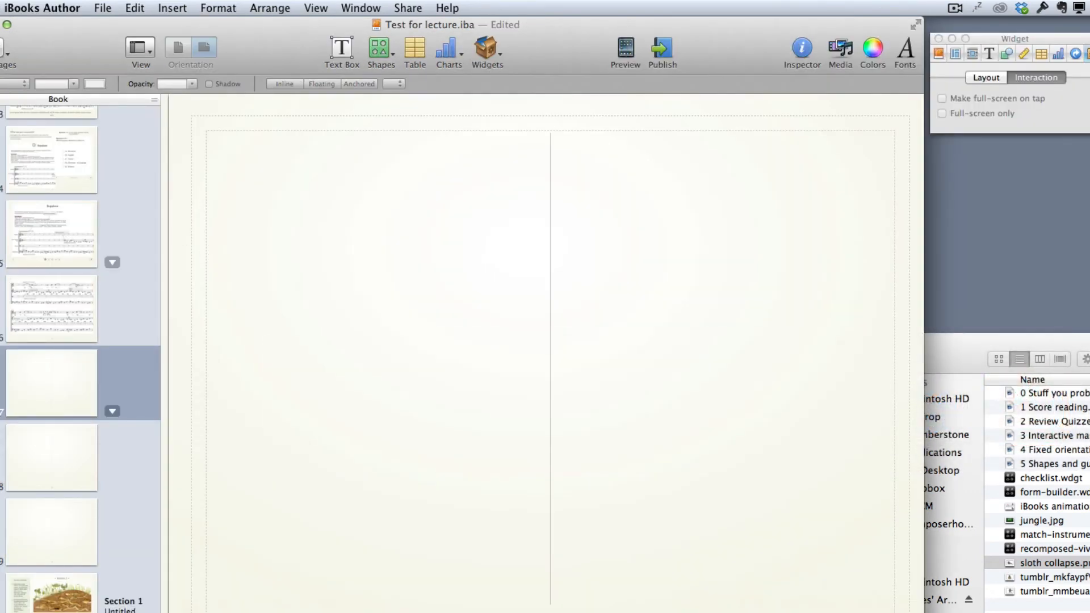
key(super+Tab)
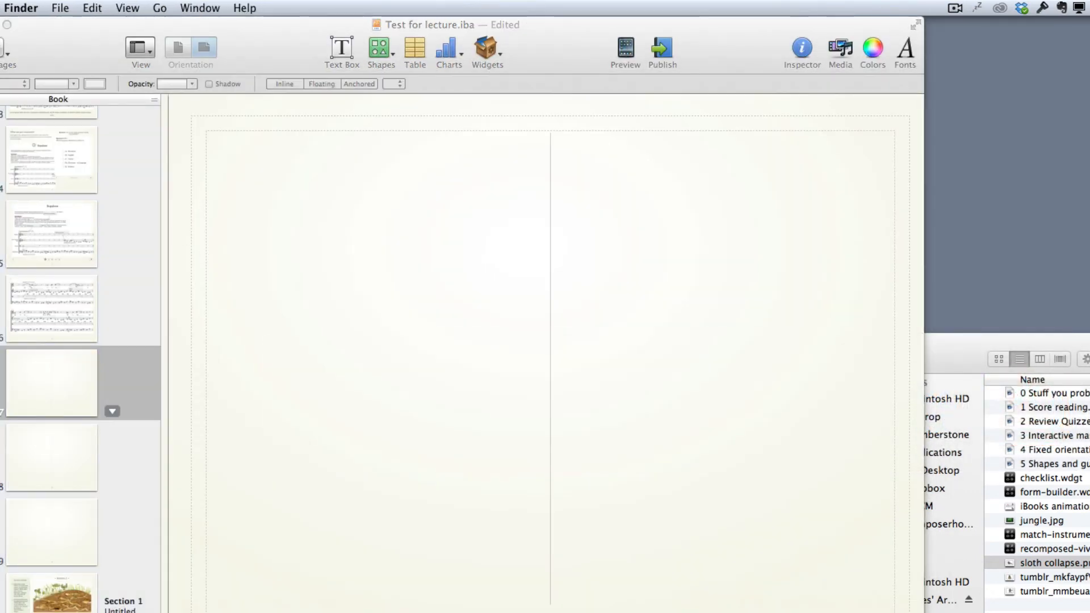
drag(1051, 563, 370, 358)
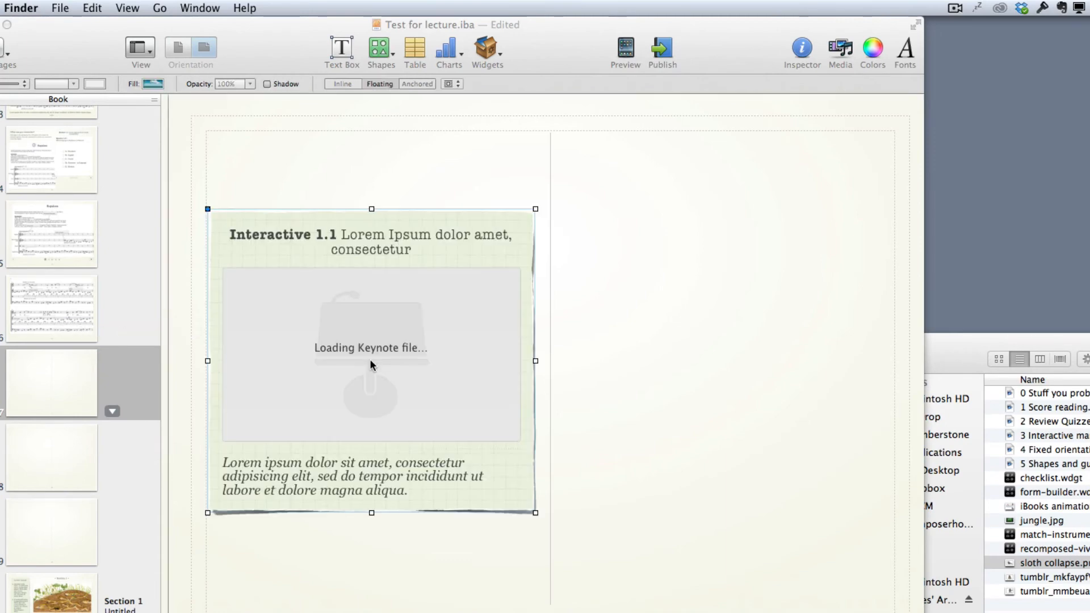
click(441, 279)
drag(440, 276, 431, 192)
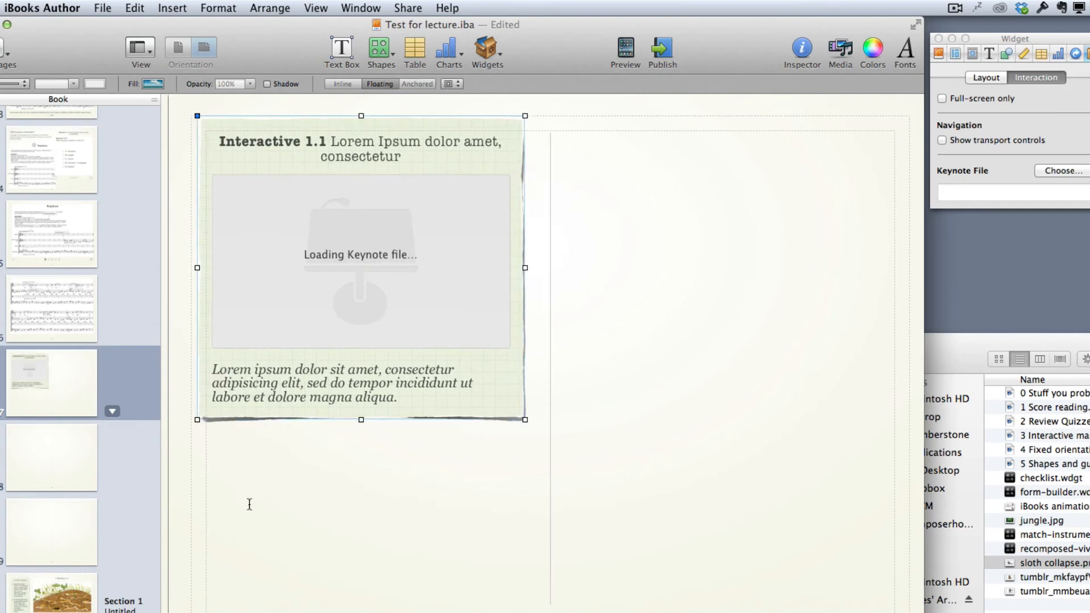
Insert iBooks animation.key as a Keynote widget in the upper-left area of blank page 8
click(57, 480)
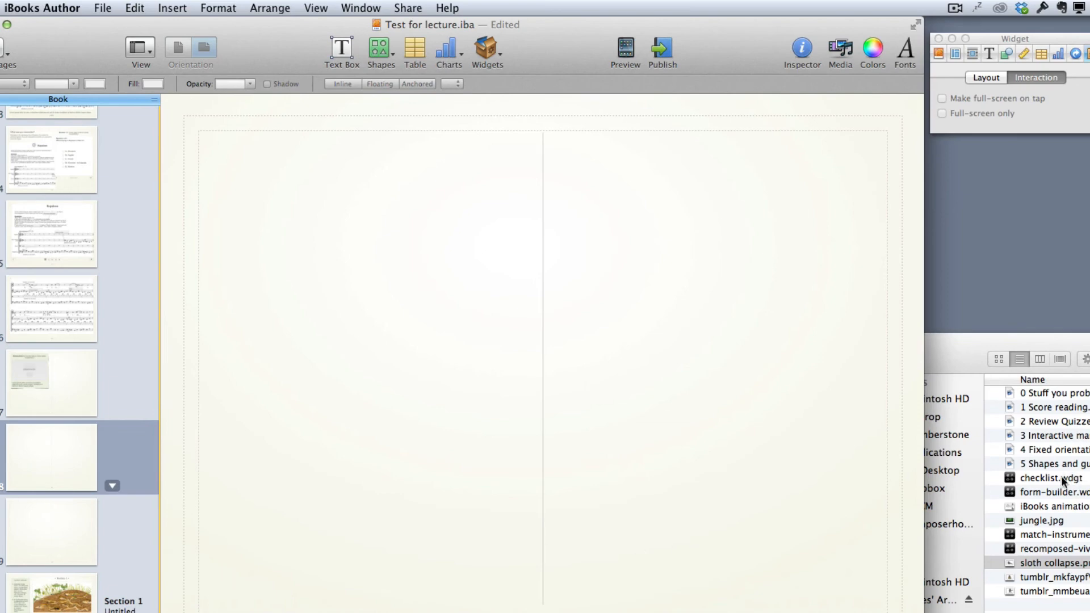
click(1056, 505)
click(1054, 506)
drag(1055, 507, 305, 268)
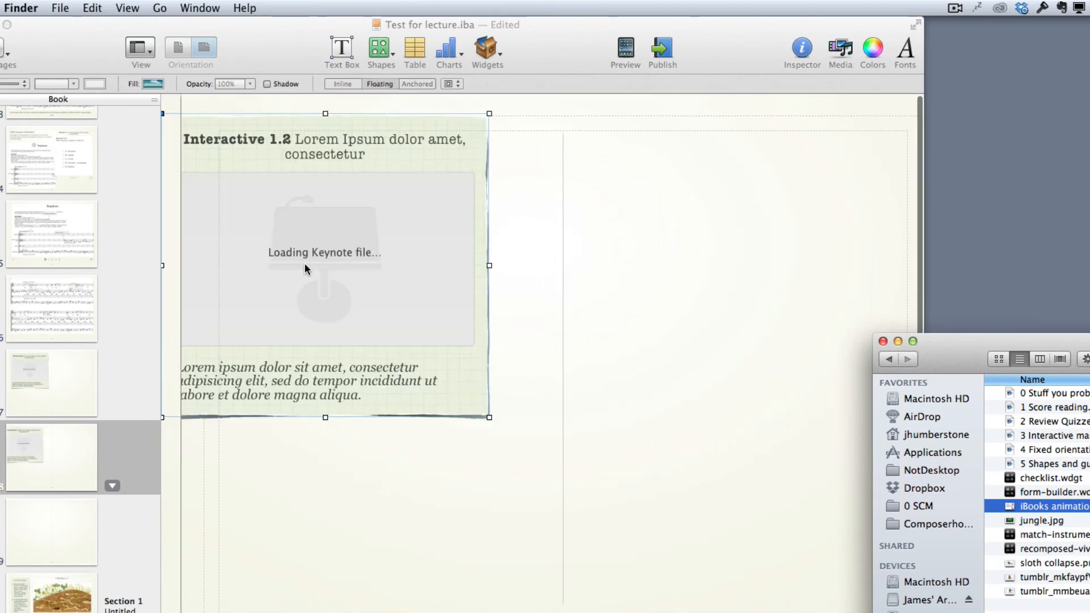
Move the new Keynote widget onto page 8's upper-left margin corner and turn off its title, caption and background
click(286, 194)
mouse_move(317, 209)
mouse_down()
mouse_move(345, 207)
mouse_move(330, 201)
mouse_up()
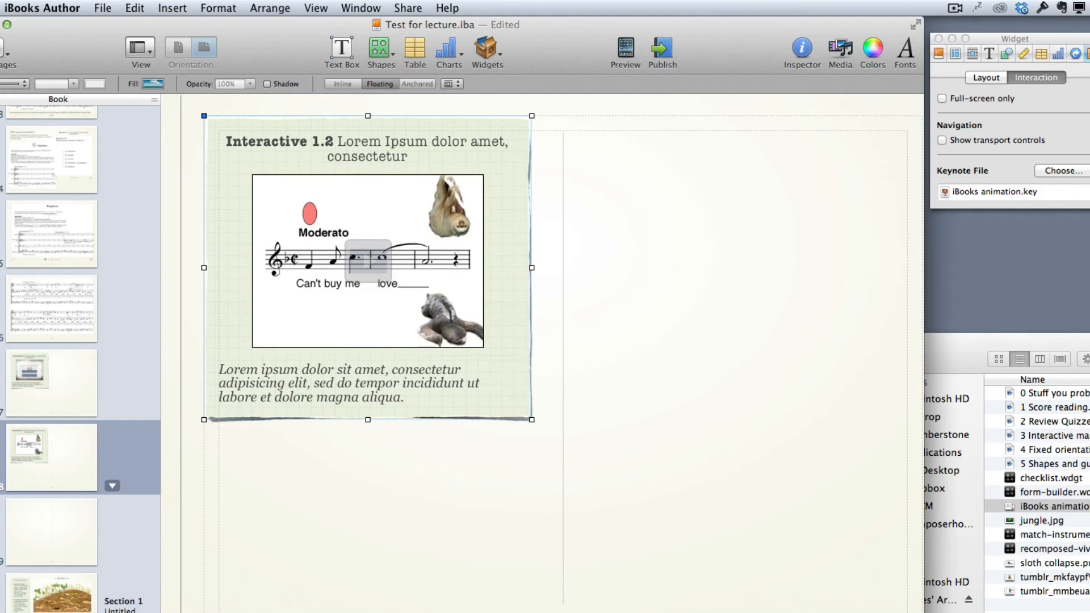
click(996, 78)
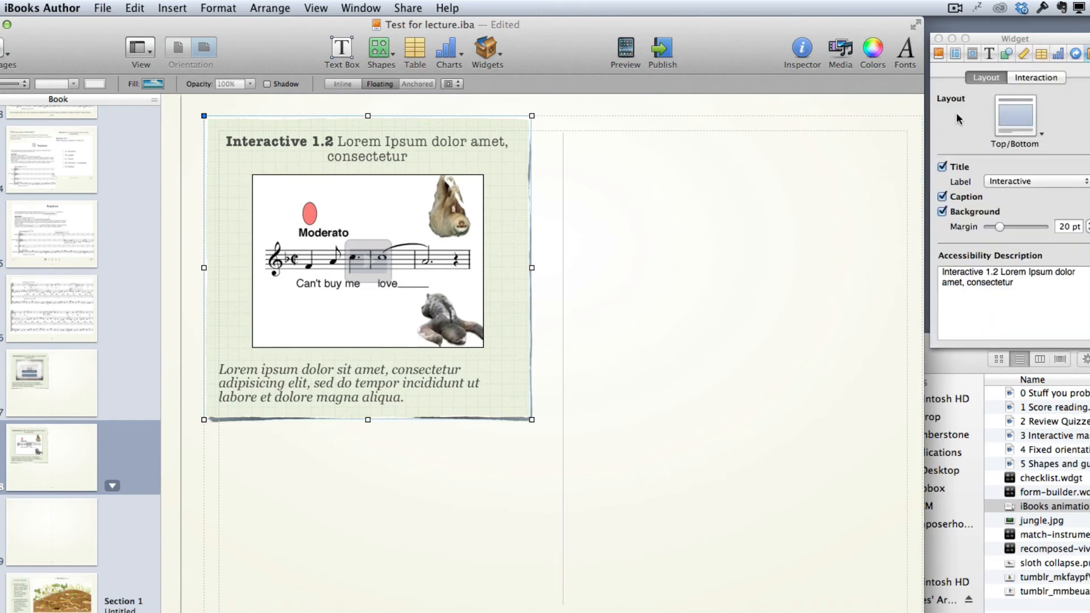
click(957, 168)
click(961, 197)
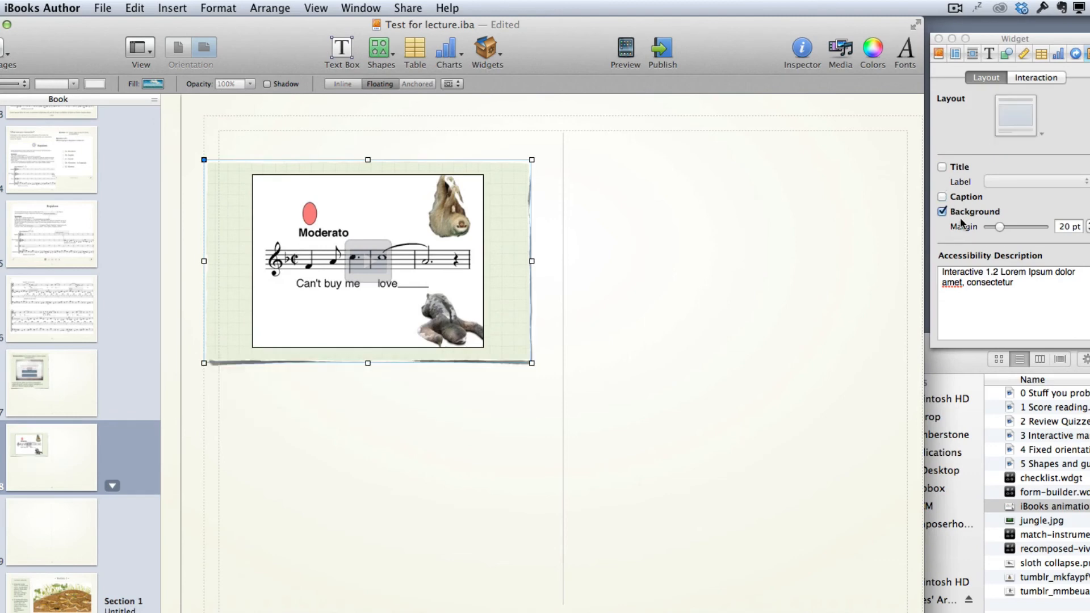
click(963, 214)
Review the widget's interaction options, and enlarge the widget to fill most of page 8, centred on the page
click(1047, 76)
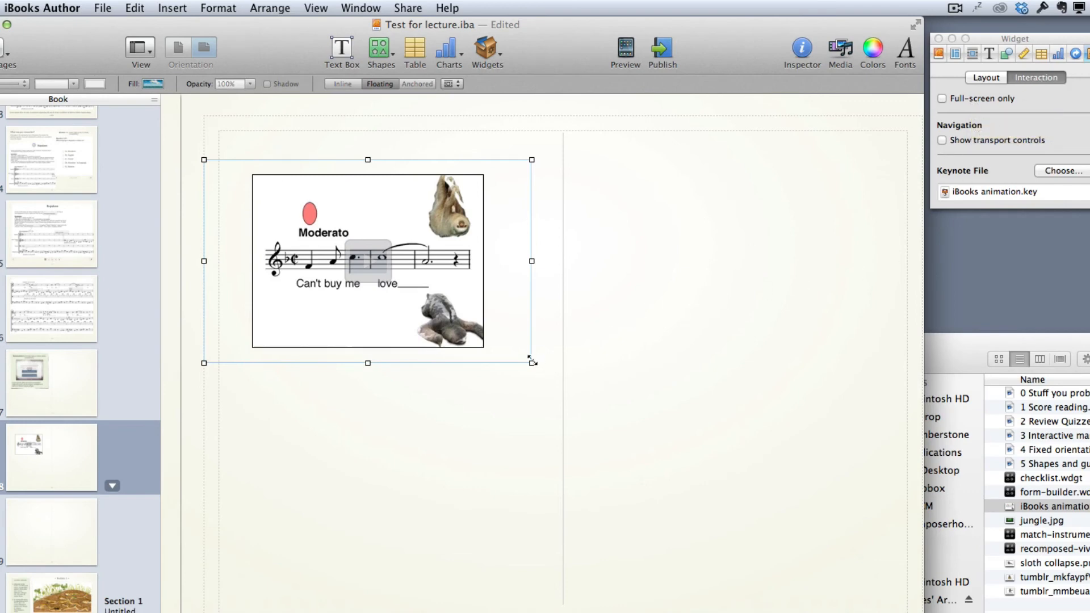
drag(532, 361, 863, 577)
drag(714, 437, 734, 435)
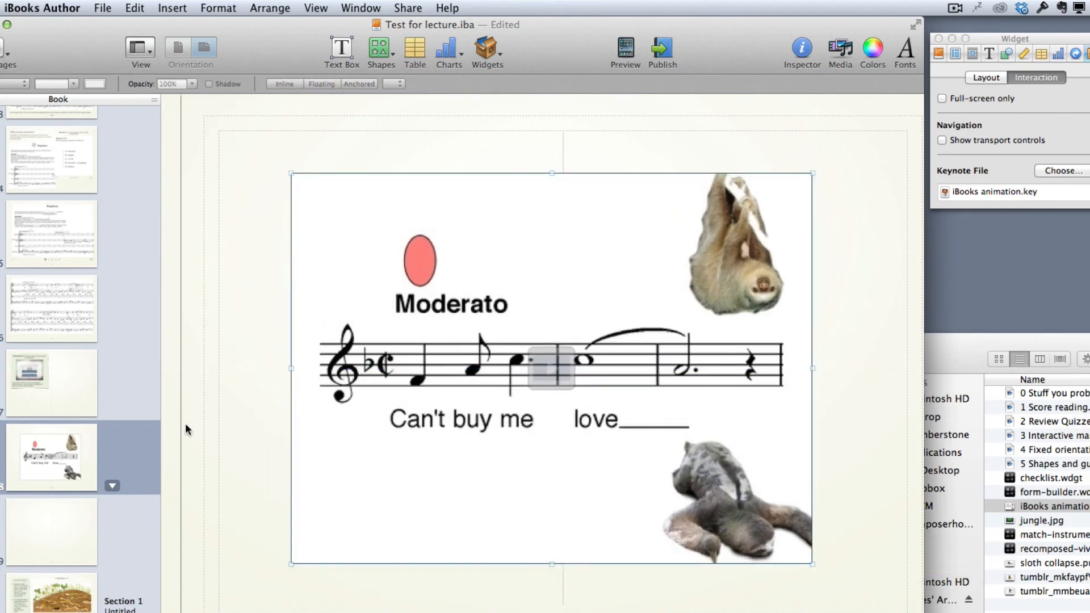
Go to page 7, start a preview of the book on the iPad and reposition the mirrored iPad window in Reflector
click(70, 390)
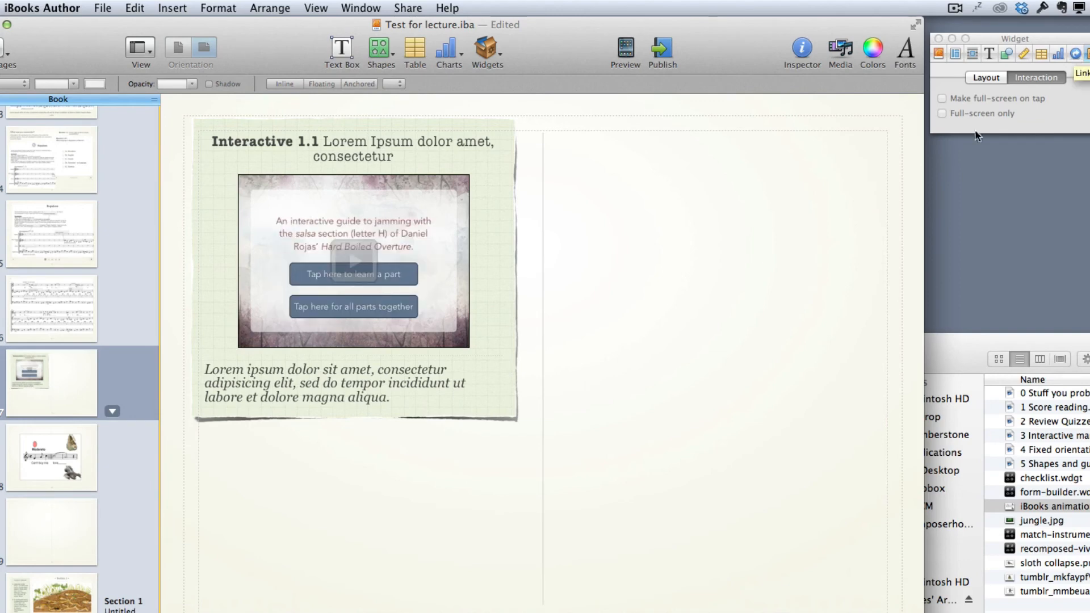
click(631, 55)
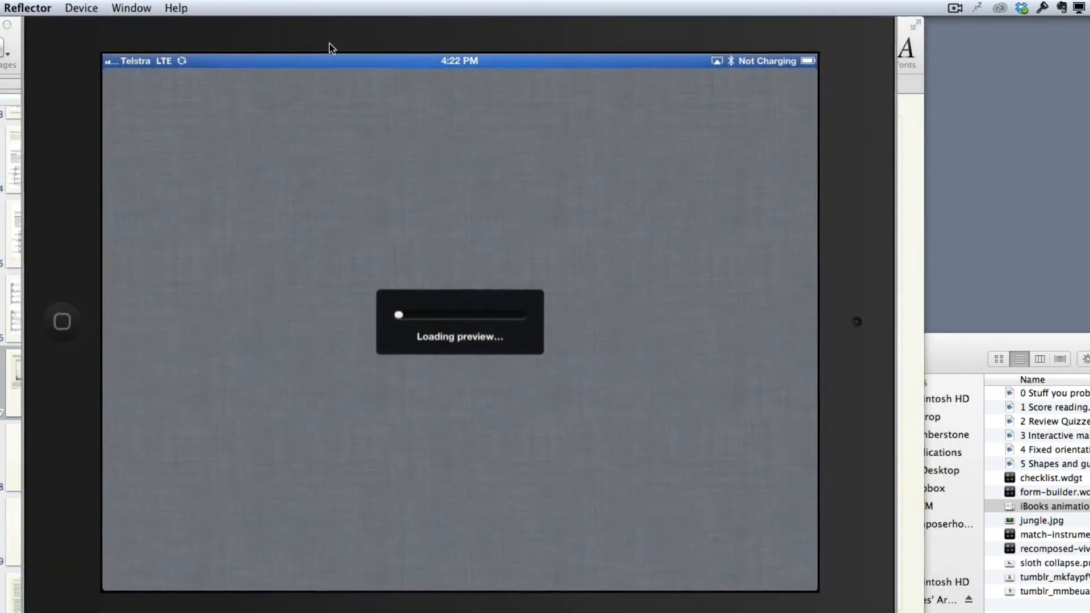
drag(329, 43, 322, 42)
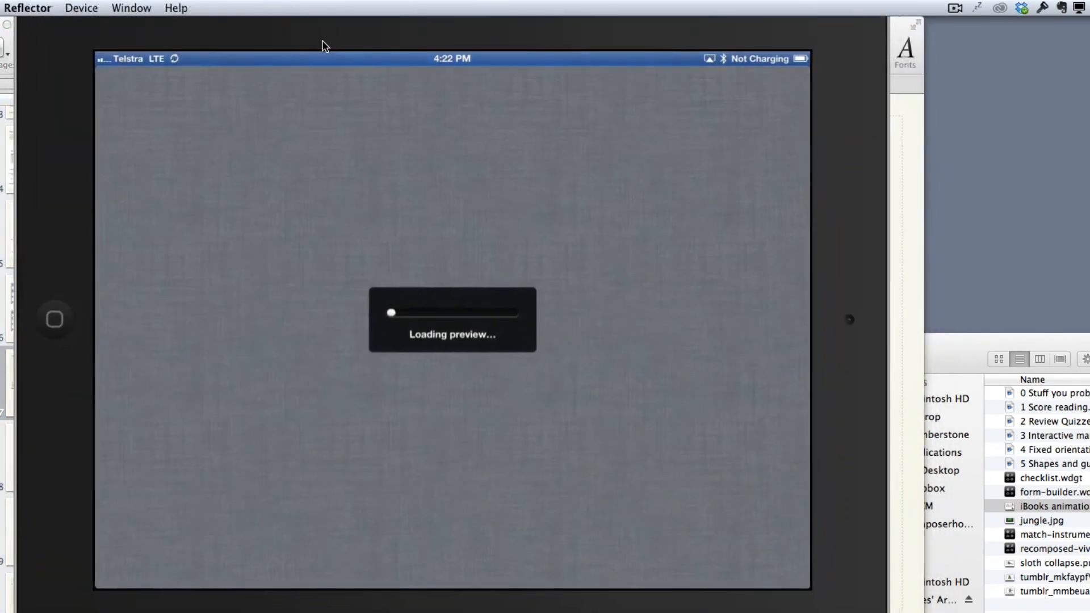